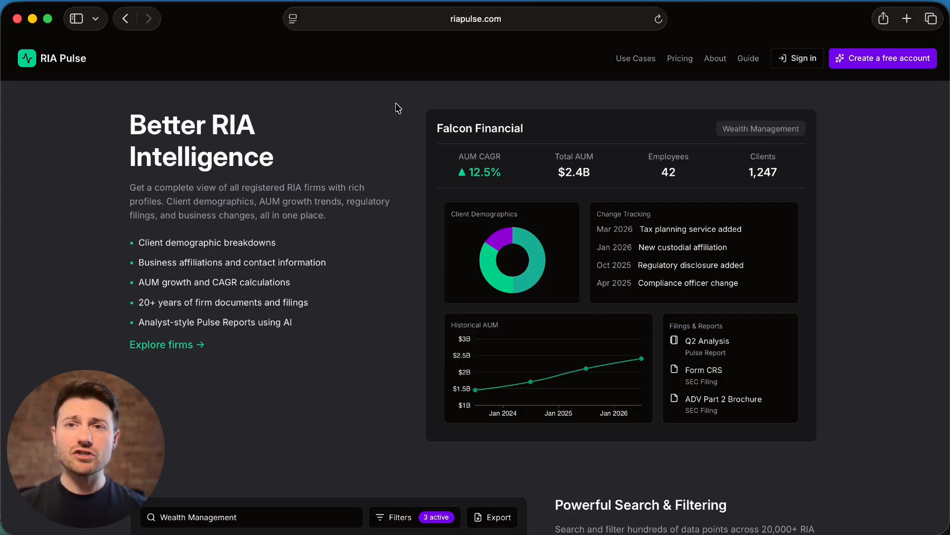
- Visit the Guide page, sign in to the account, and open the Firms list
left_click(748, 58)
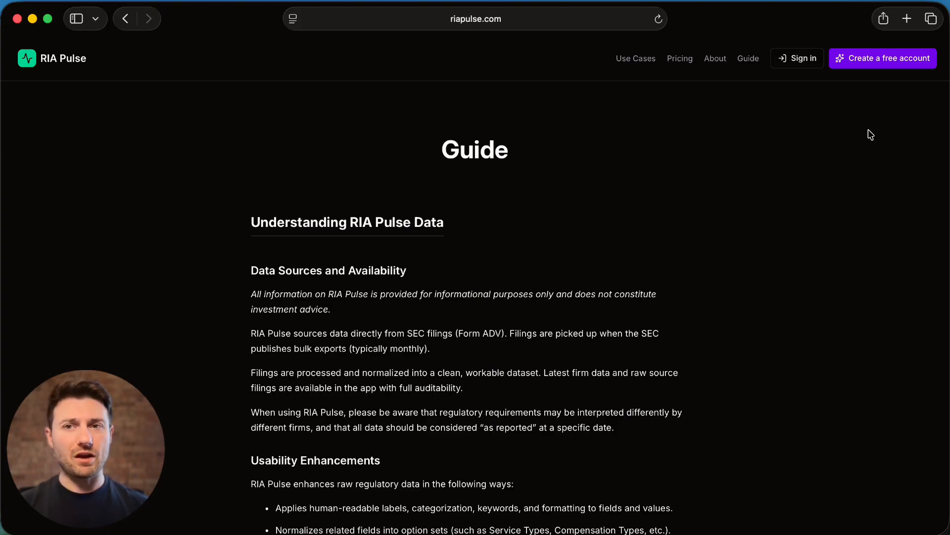
left_click(796, 62)
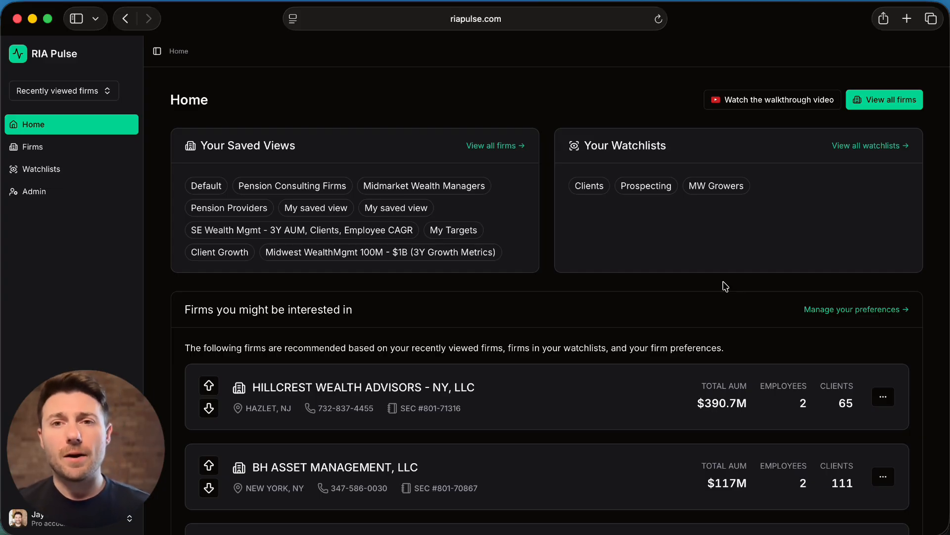
left_click(64, 144)
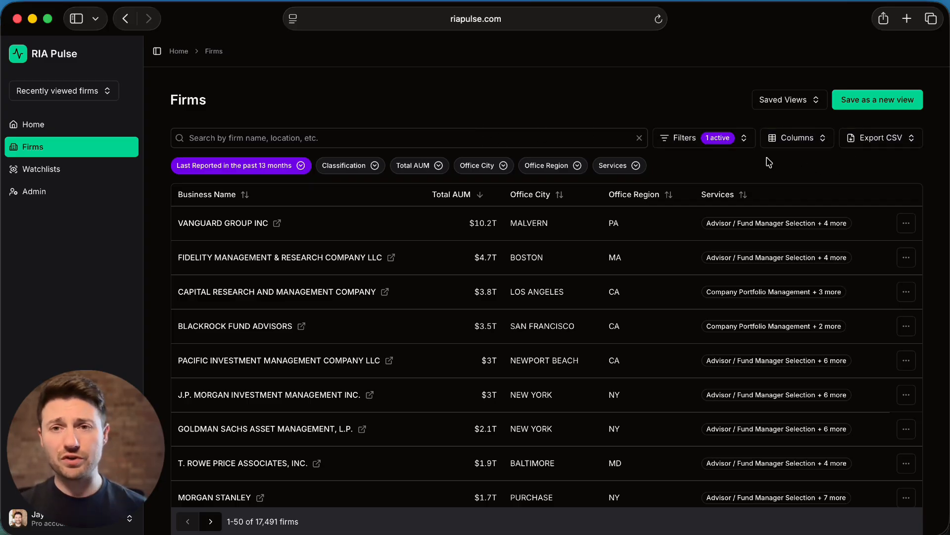
- Search the firms for "oak" and clear the search
left_click(609, 133)
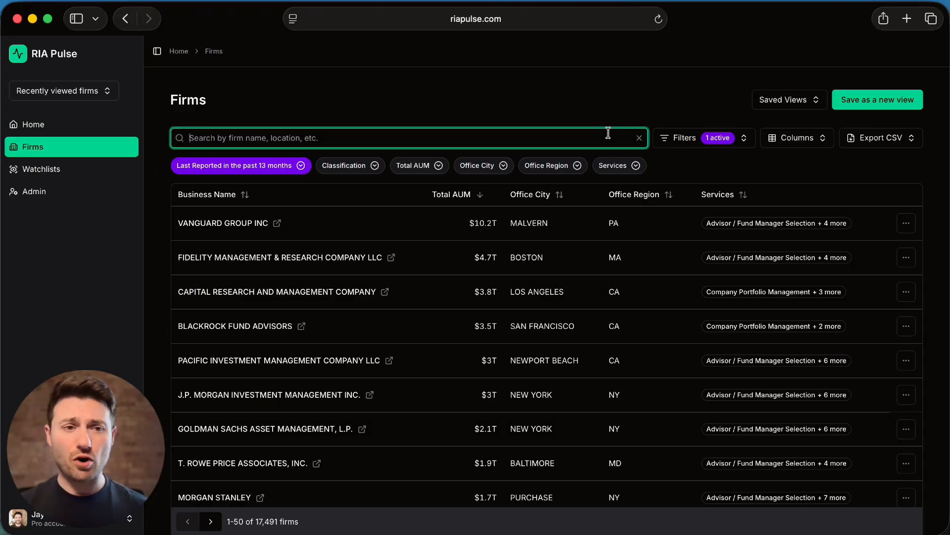
type("oak")
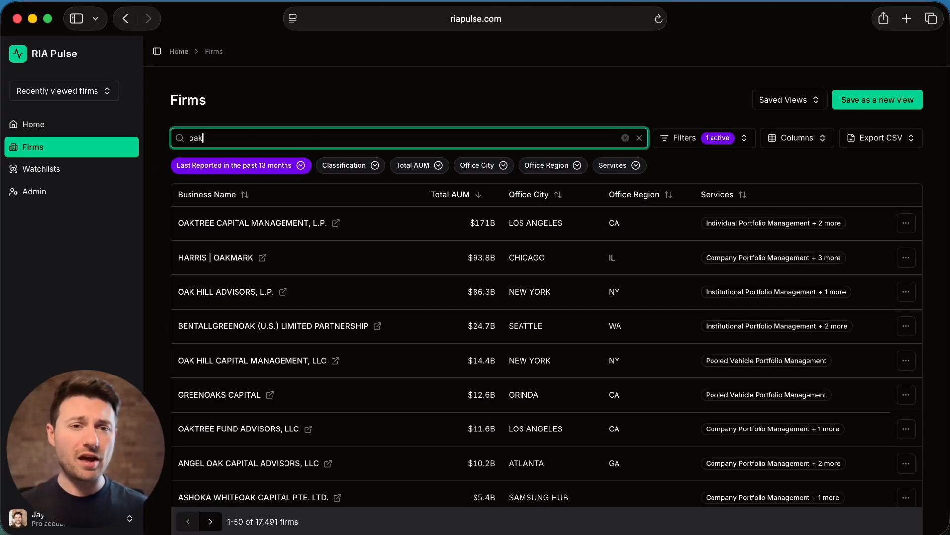
key("super+a")
key("BackSpace")
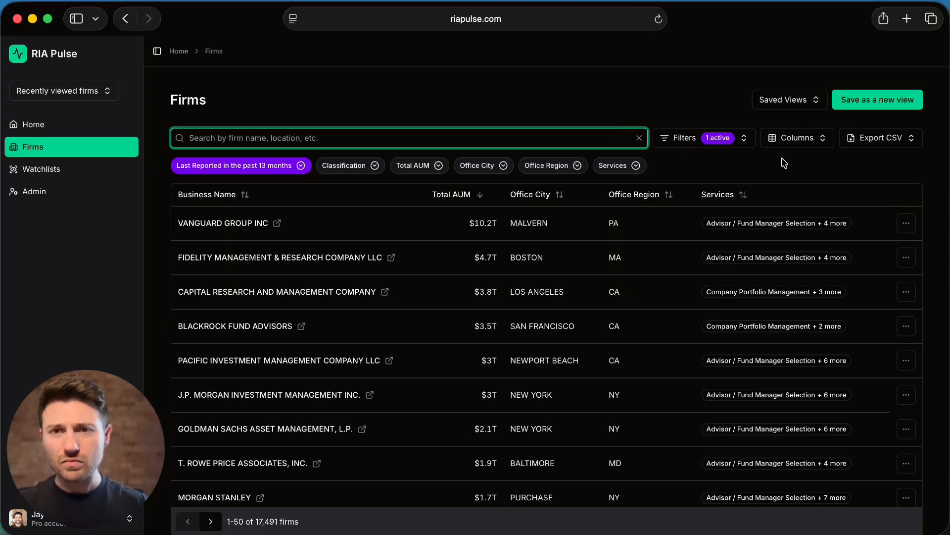
- Examine the filters and the table columns available for the firms list
left_click(724, 164)
left_click(693, 140)
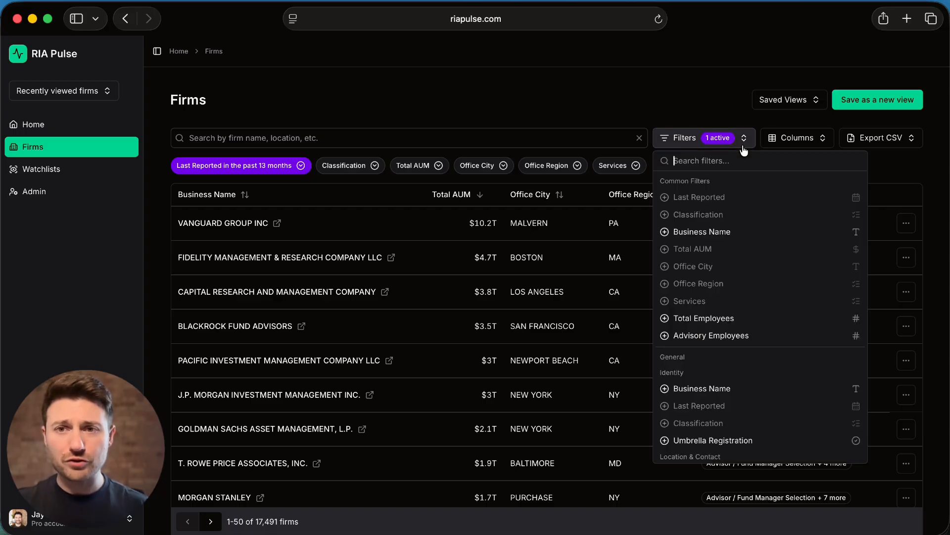
left_click(778, 144)
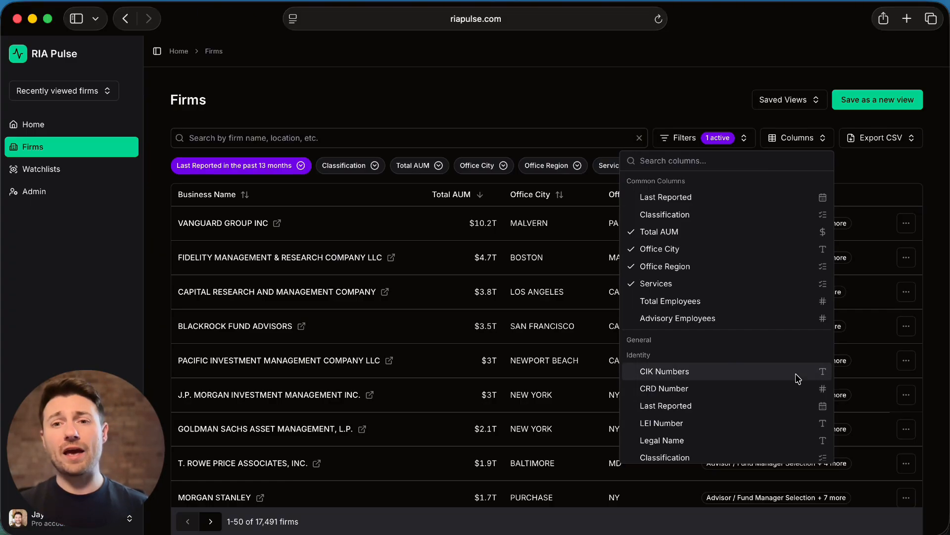
scroll(796, 374, "down", 5)
scroll(795, 373, "down", 7)
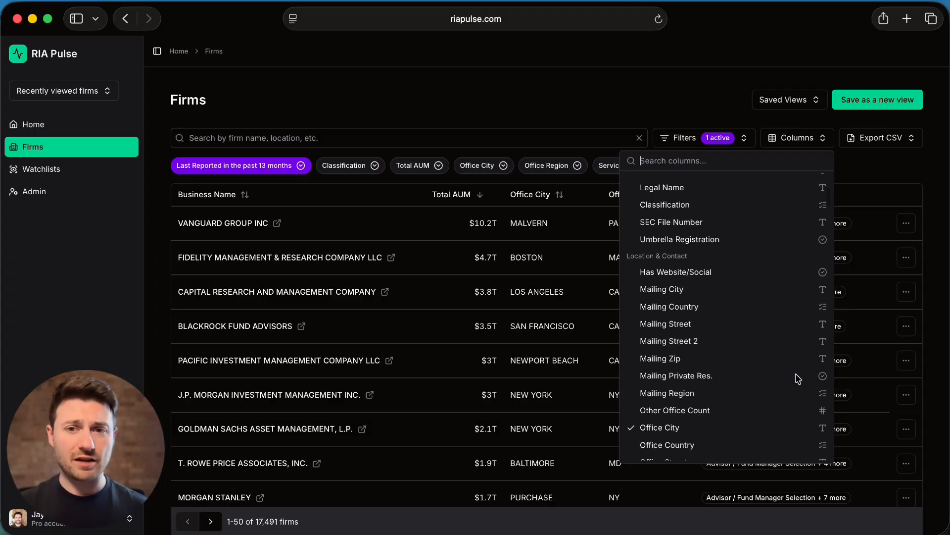
scroll(795, 373, "down", 6)
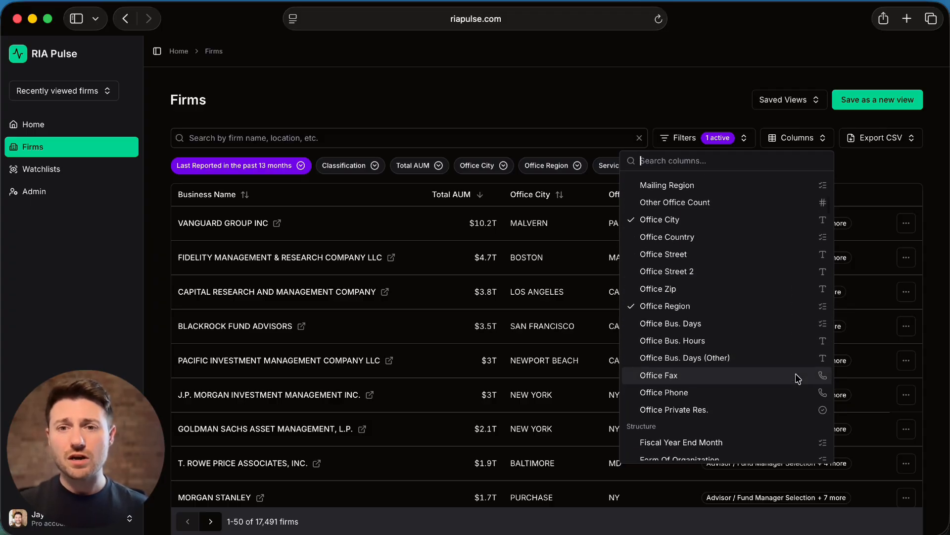
scroll(795, 374, "down", 1)
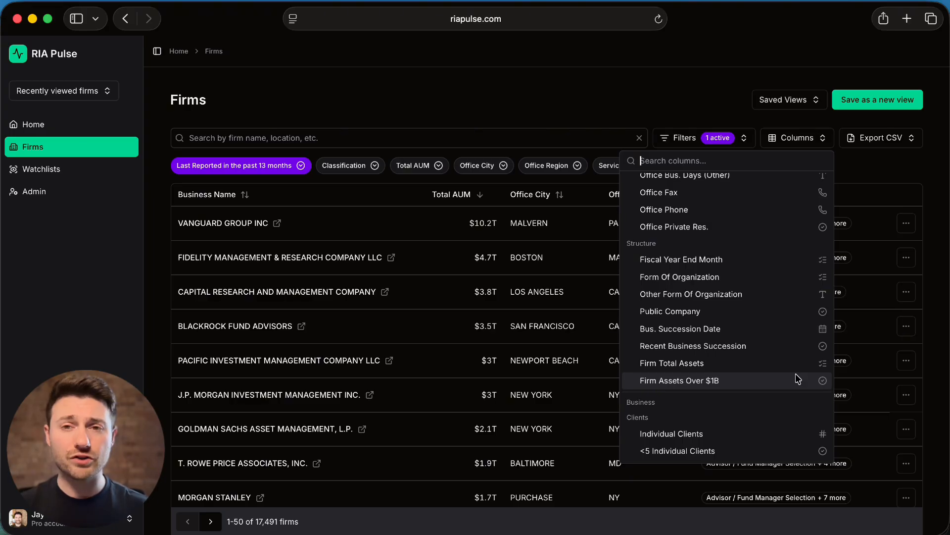
scroll(795, 373, "up", 10)
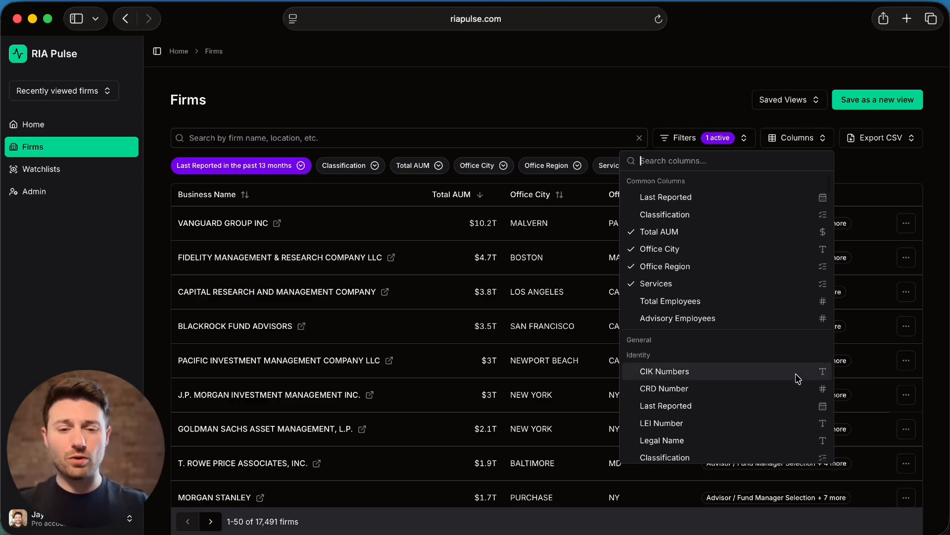
- Search the available columns for "fee" and for "pension", and close the column list
type("fee")
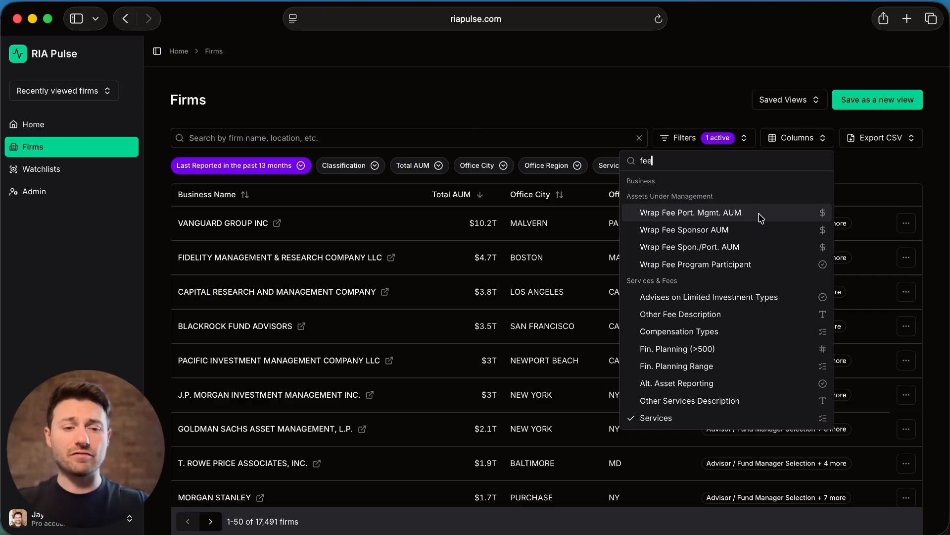
key("BackSpace")
key("BackSpace")
key("BackSpace")
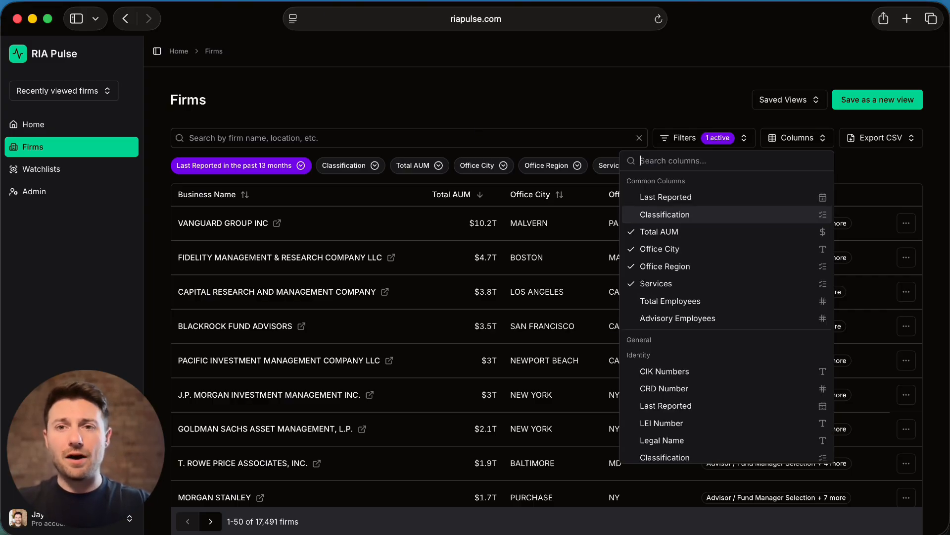
type("pension")
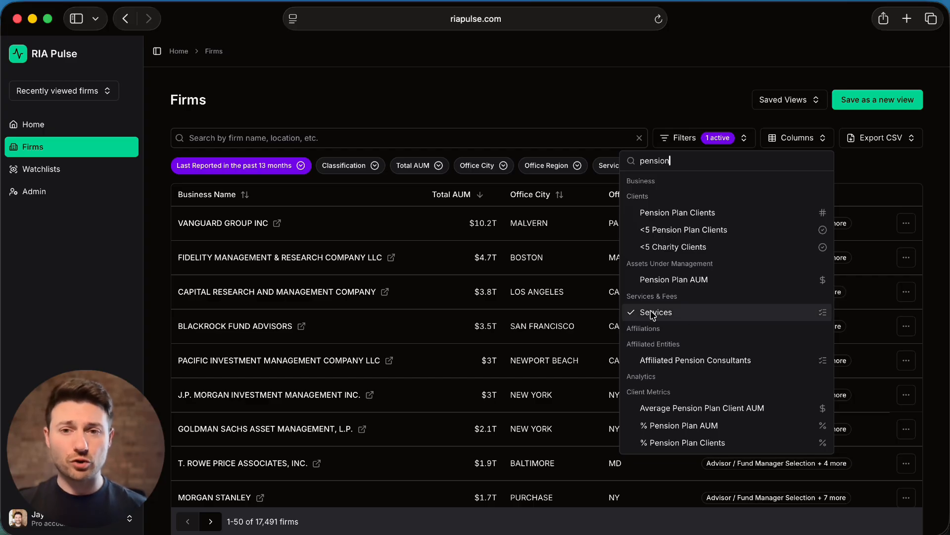
left_click(618, 114)
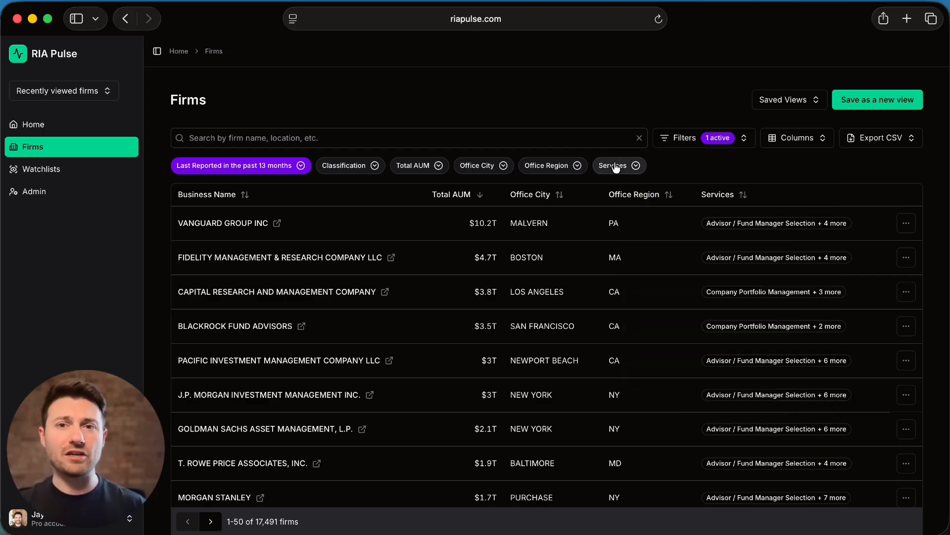
- Filter the firms to those whose services include Pension Consulting
left_click(613, 165)
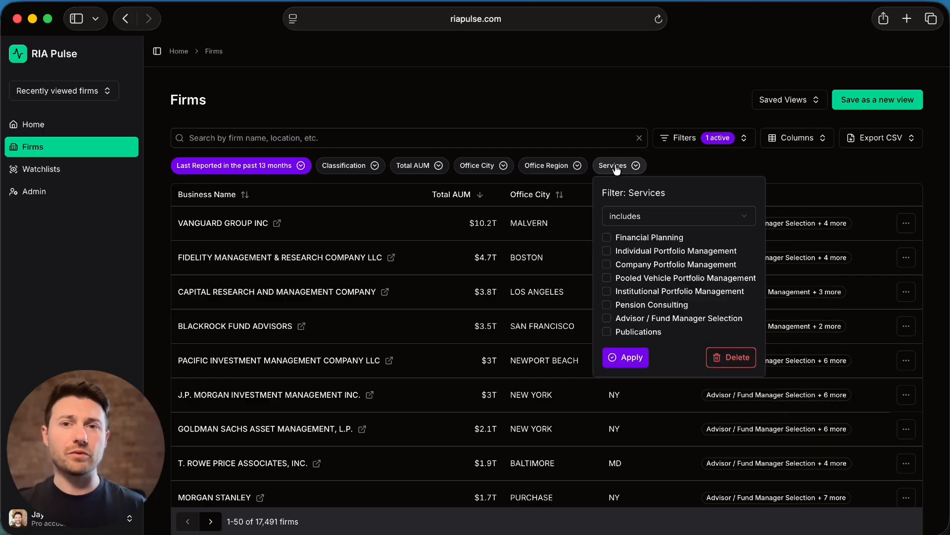
left_click(643, 304)
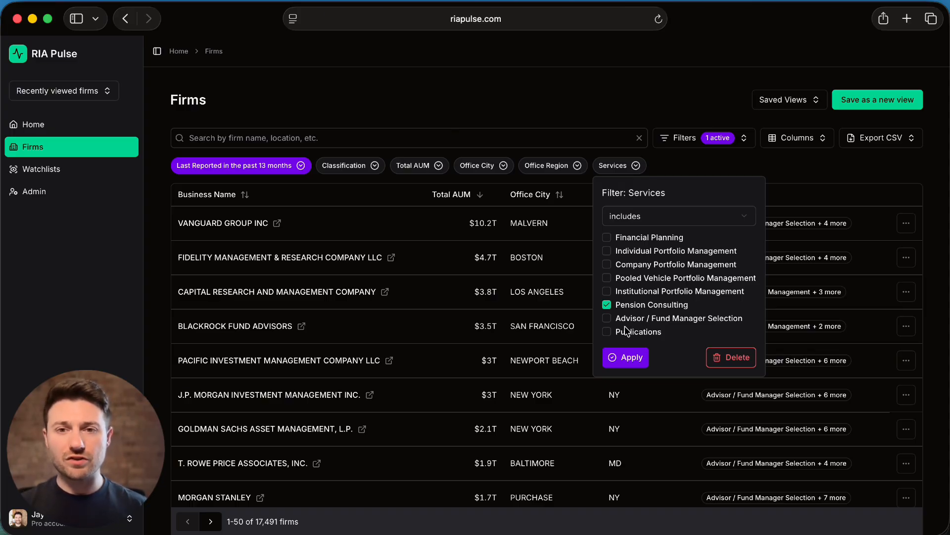
left_click(625, 357)
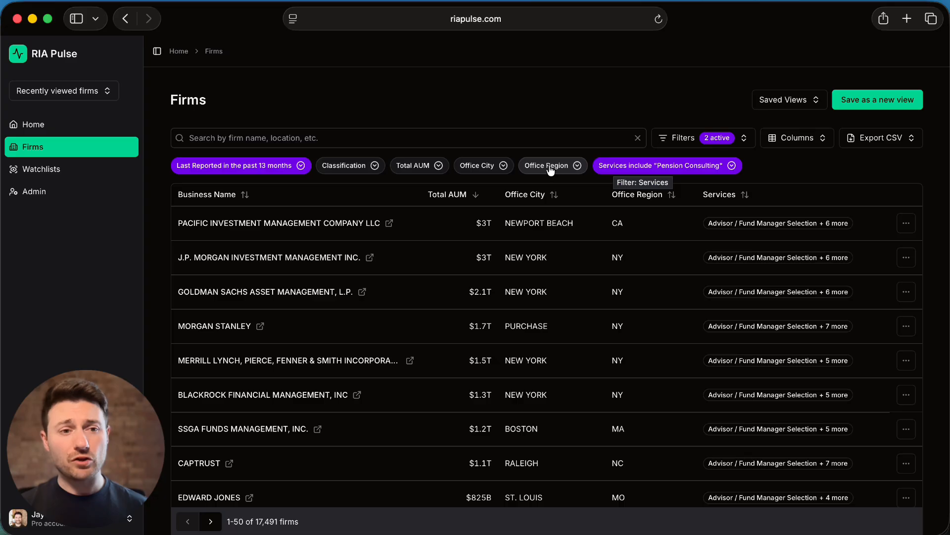
- Filter the firms to those with a Total AUM between $100m and $1b
left_click(488, 168)
left_click(485, 167)
left_click(424, 167)
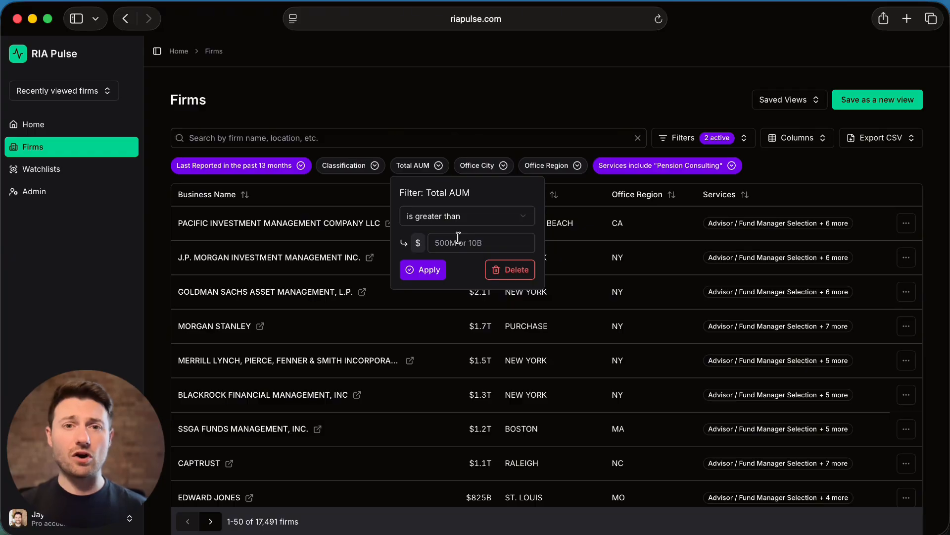
left_click(474, 215)
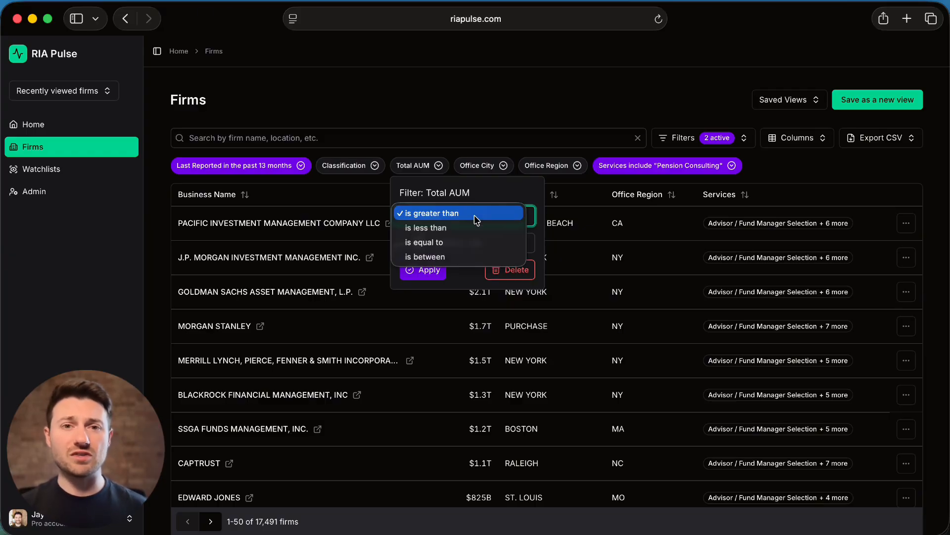
left_click(461, 256)
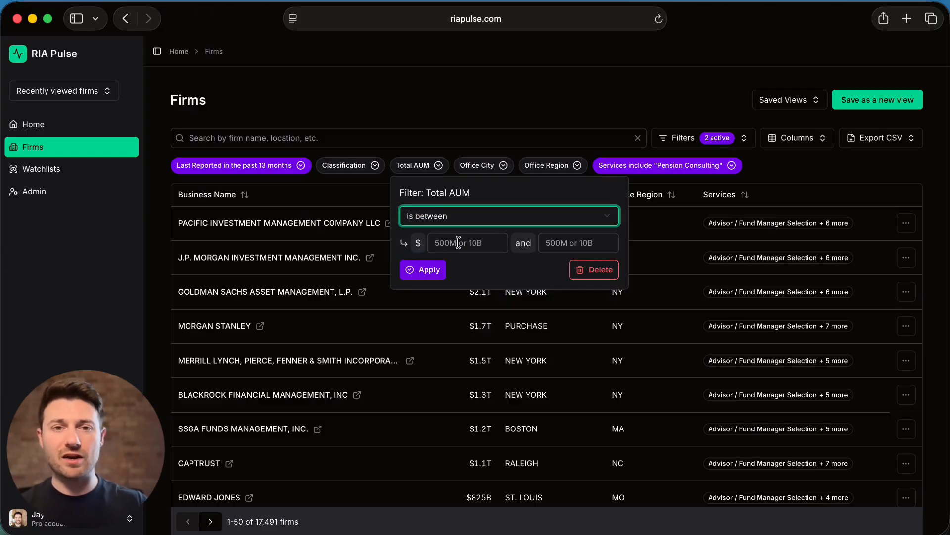
type("100m")
key("Tab")
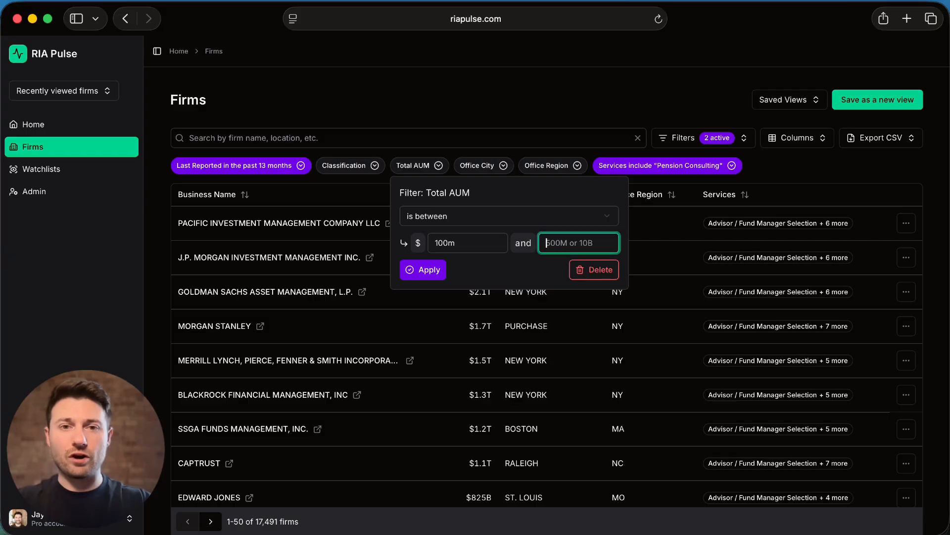
type("1b")
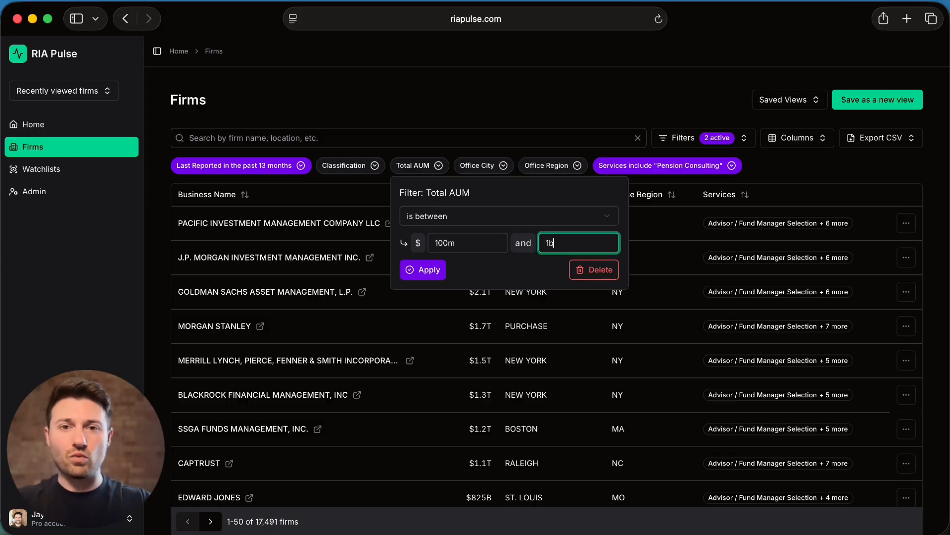
left_click(429, 273)
- Deactivate the Total AUM filter and apply it again with the same range
left_click(453, 167)
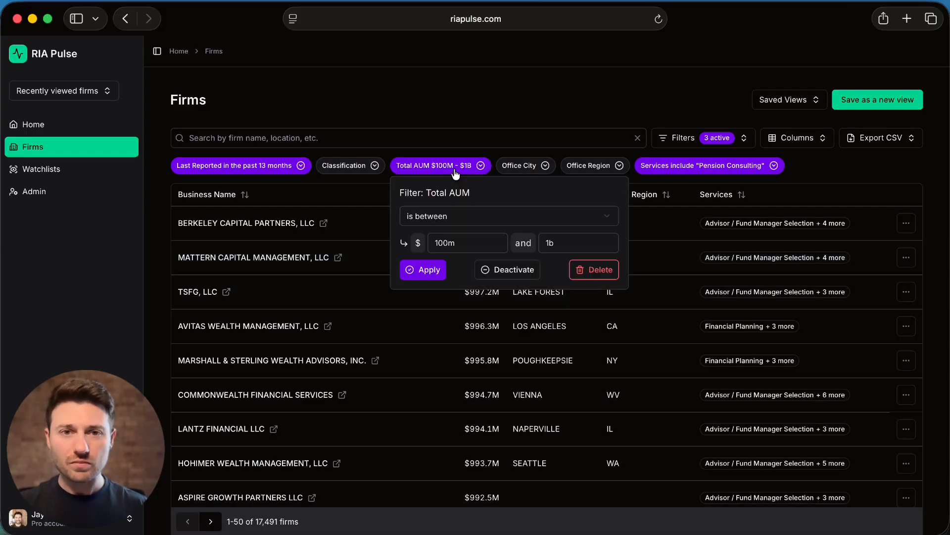
left_click(490, 270)
left_click(412, 166)
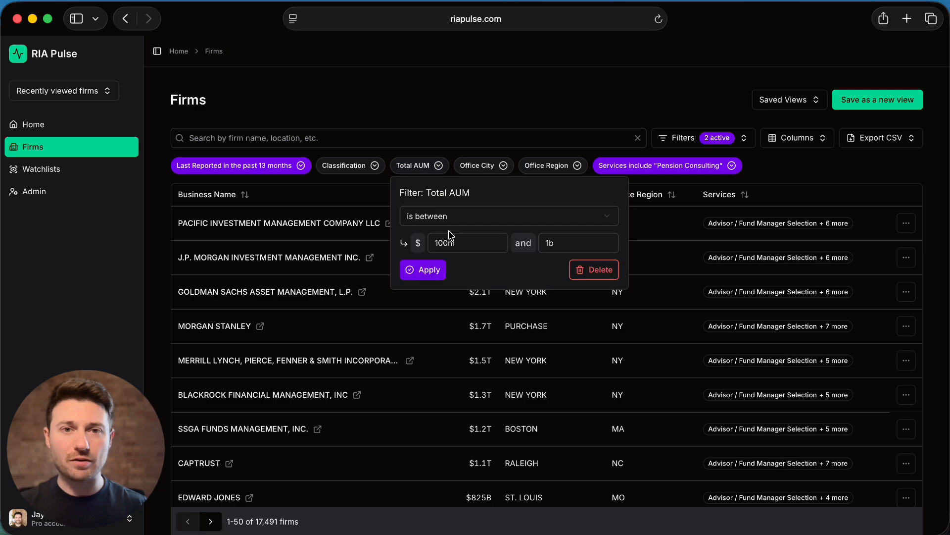
left_click(430, 273)
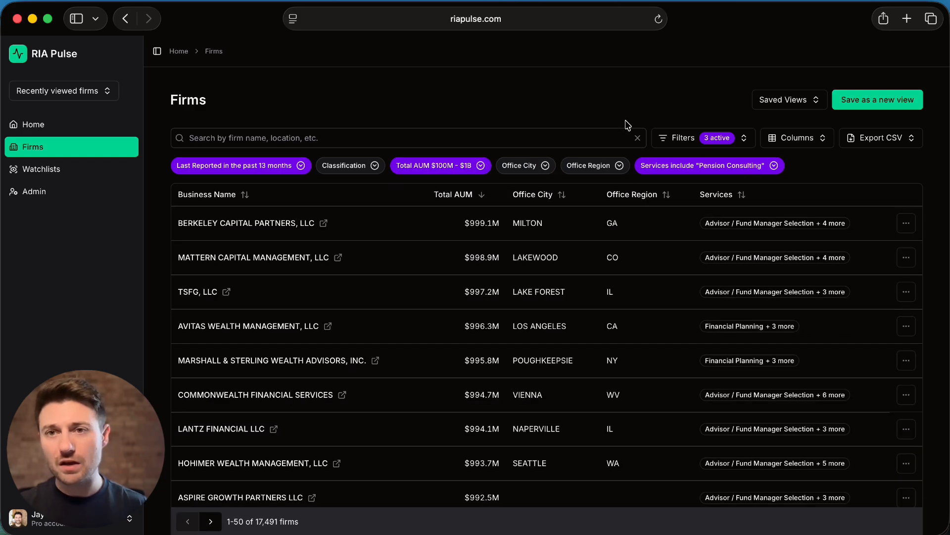
- Add the Average Individual Clients AUM column to the table and sort the firms by it in ascending order
left_click(793, 139)
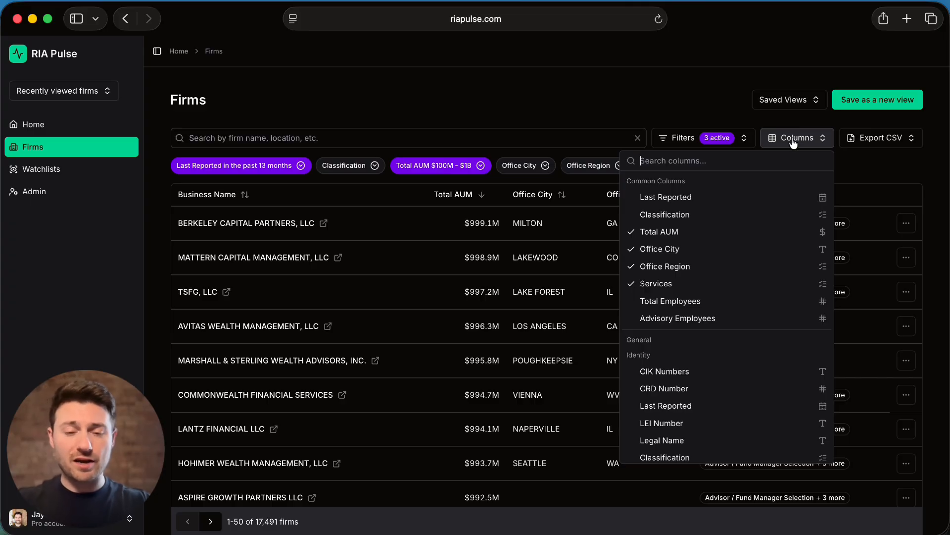
type("average")
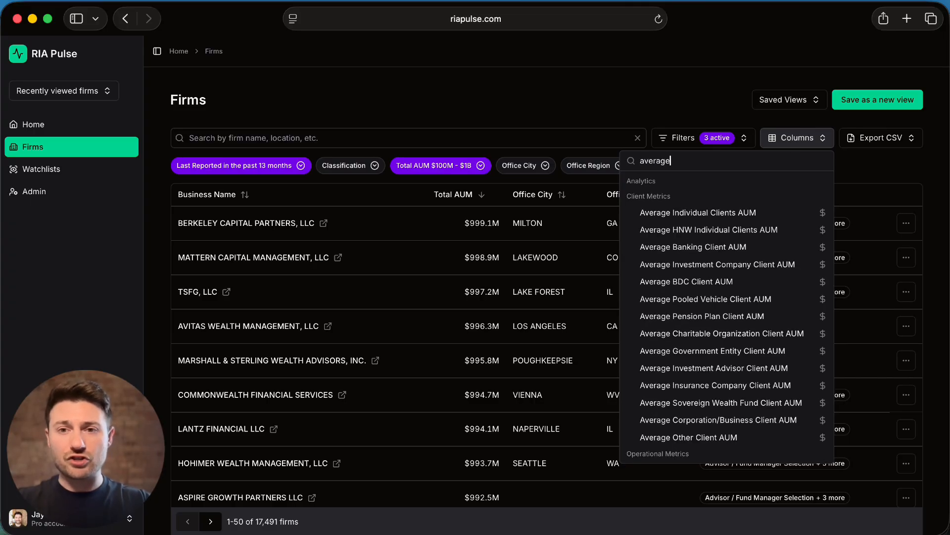
left_click(724, 216)
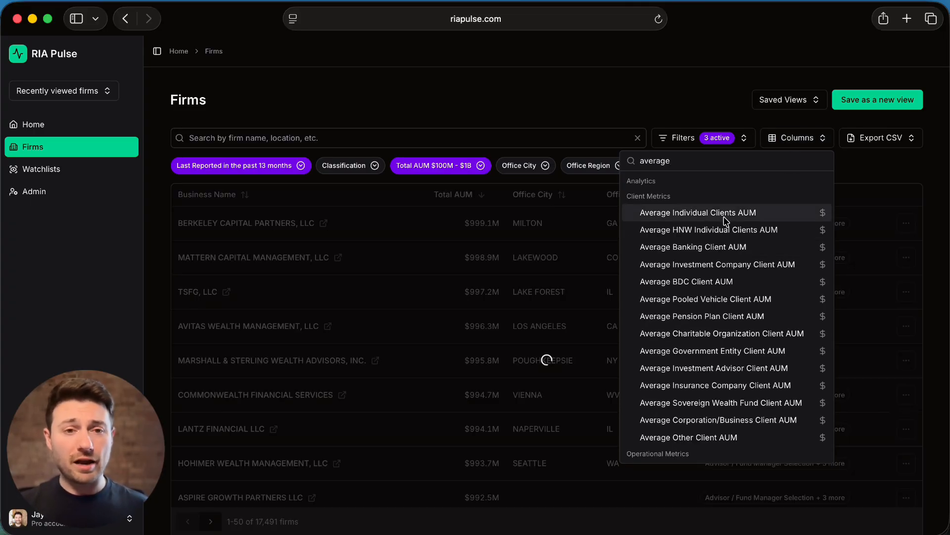
left_click(671, 104)
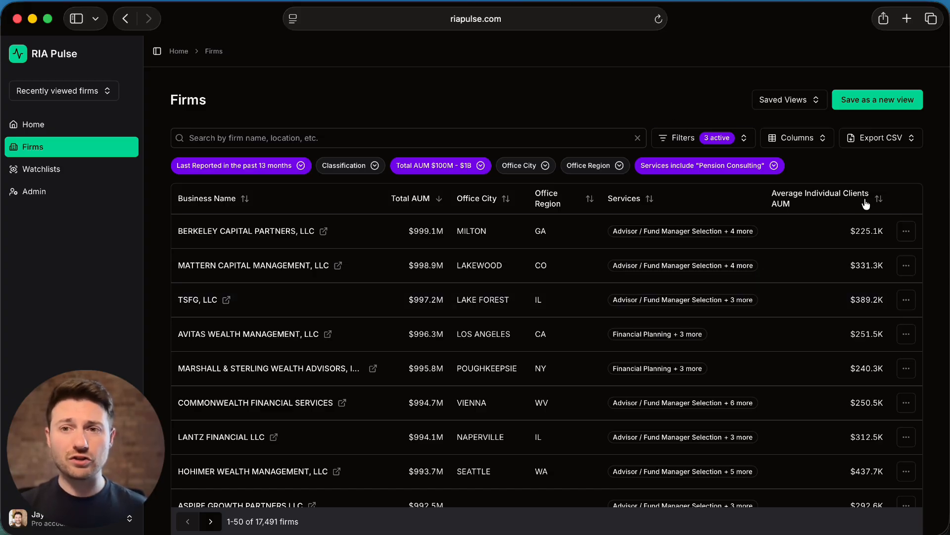
left_click(881, 199)
left_click(861, 202)
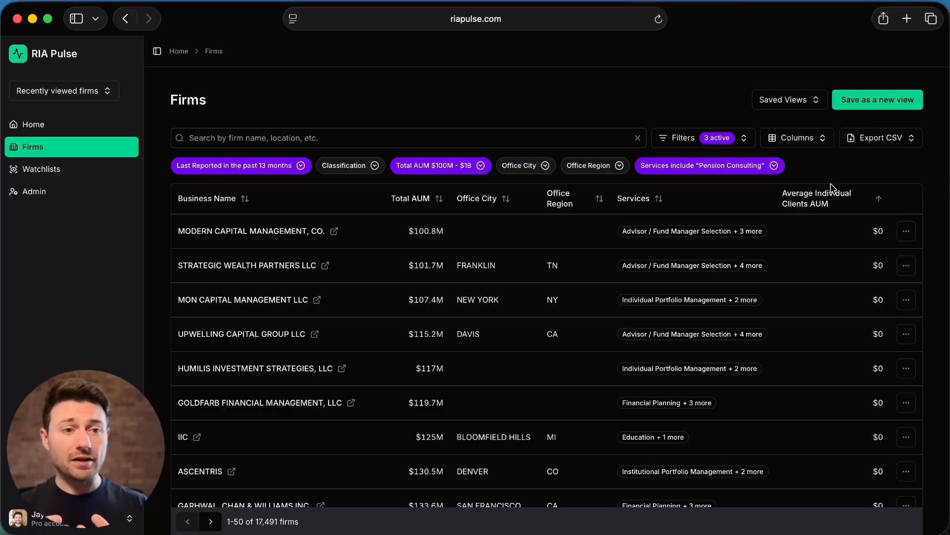
- Save the filtered and sorted firms list as a new view named "My Custom View"
left_click(872, 101)
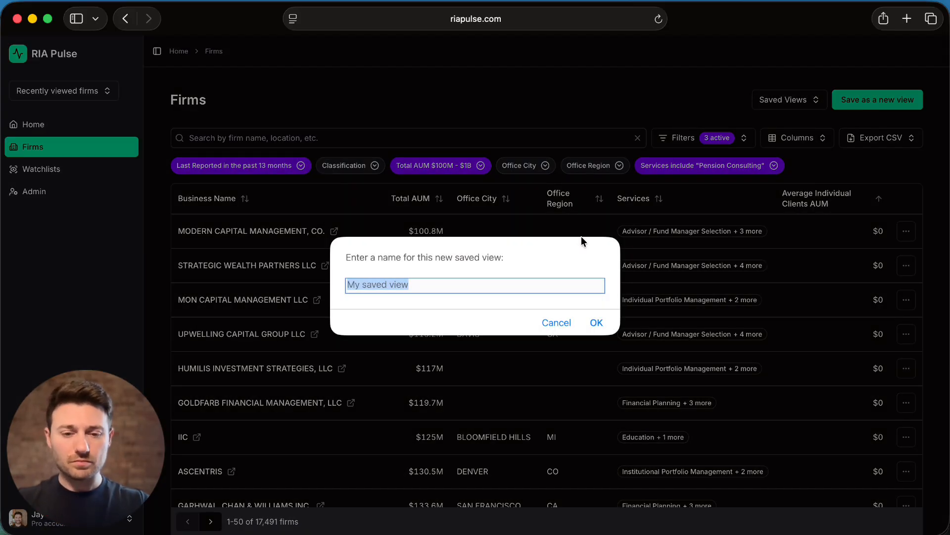
type("My Custom")
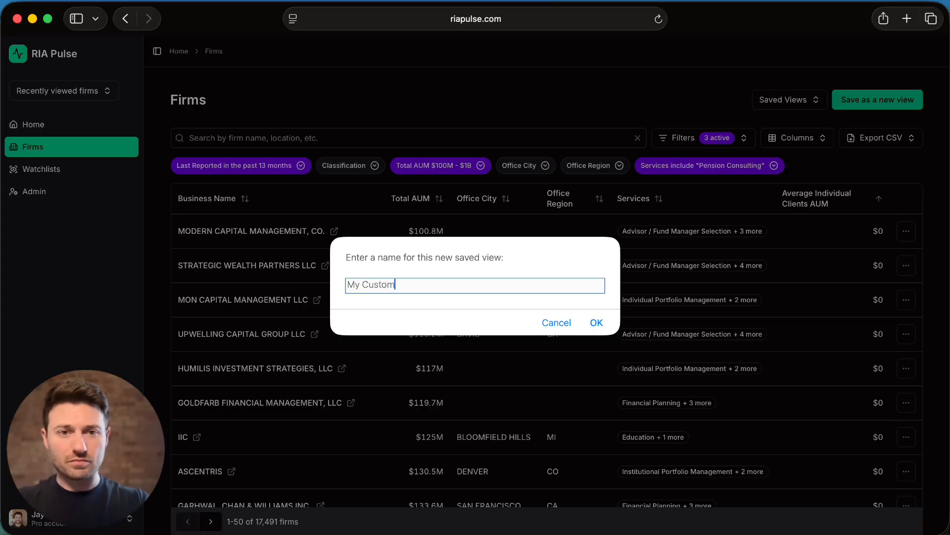
type(" View")
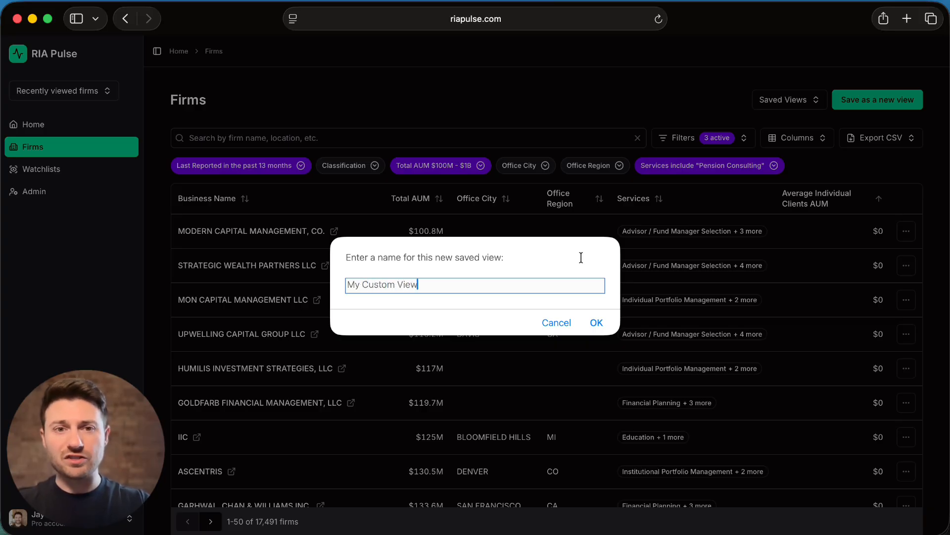
left_click(596, 323)
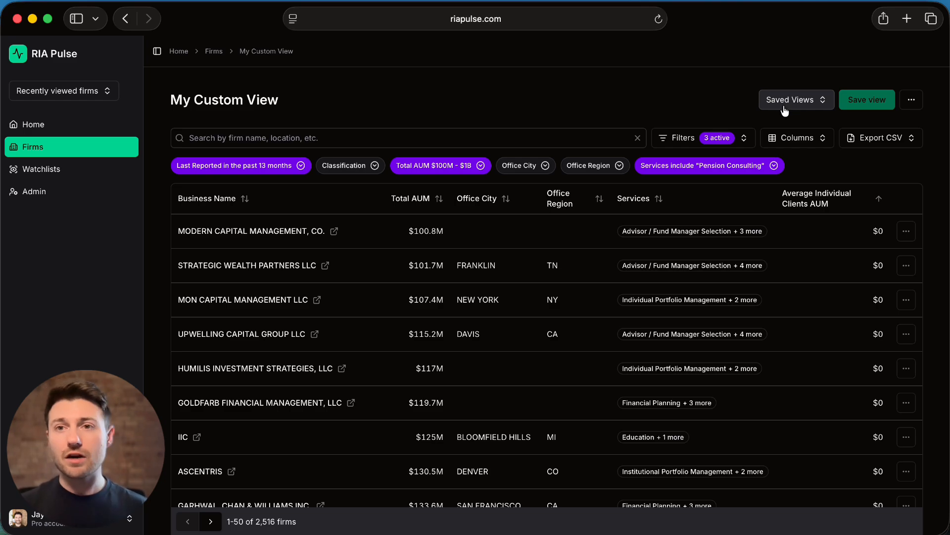
- Load the saved view "Midwest WealthMgmt 100M - $1B (3Y Growth Metrics)" and collapse the navigation sidebar
left_click(785, 102)
left_click(728, 317)
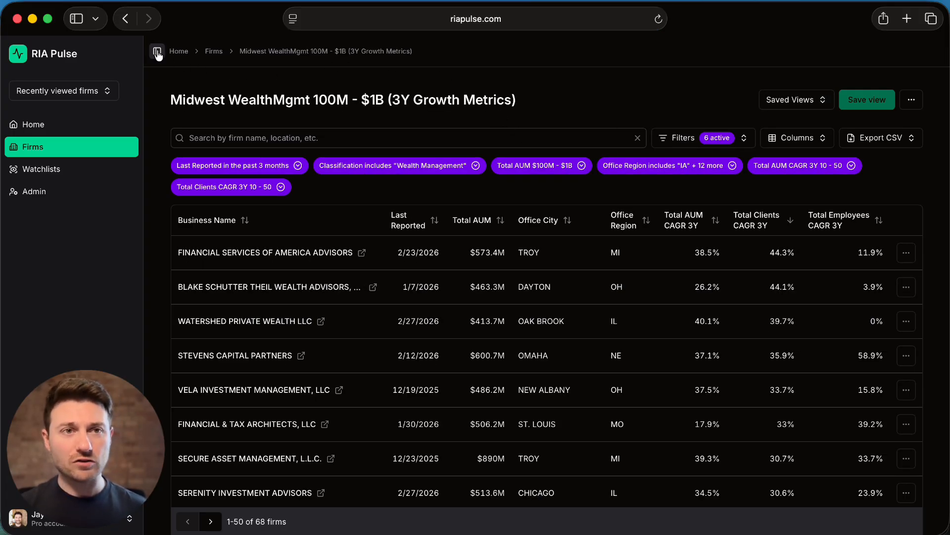
left_click(157, 52)
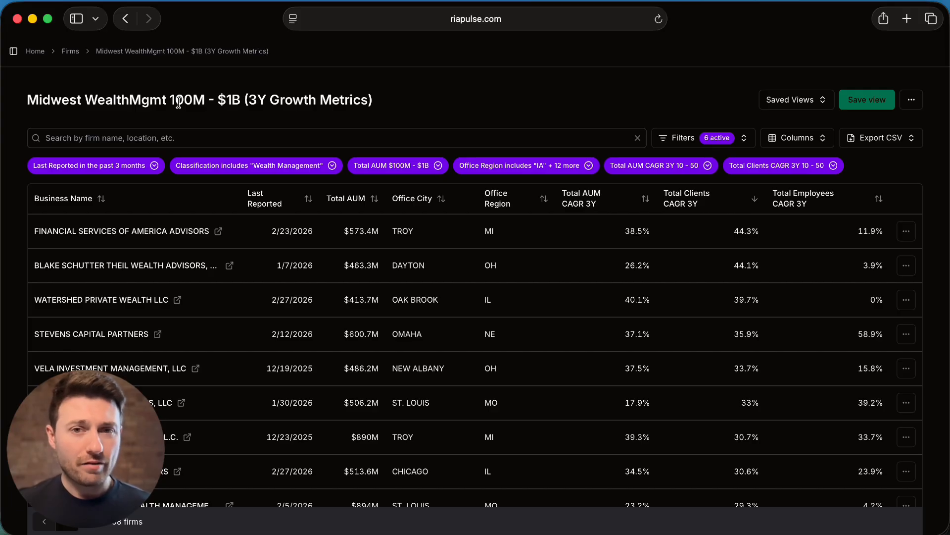
- Check the Last Reported filter, and reapply the Classification filter with only Wealth Management included
left_click(127, 176)
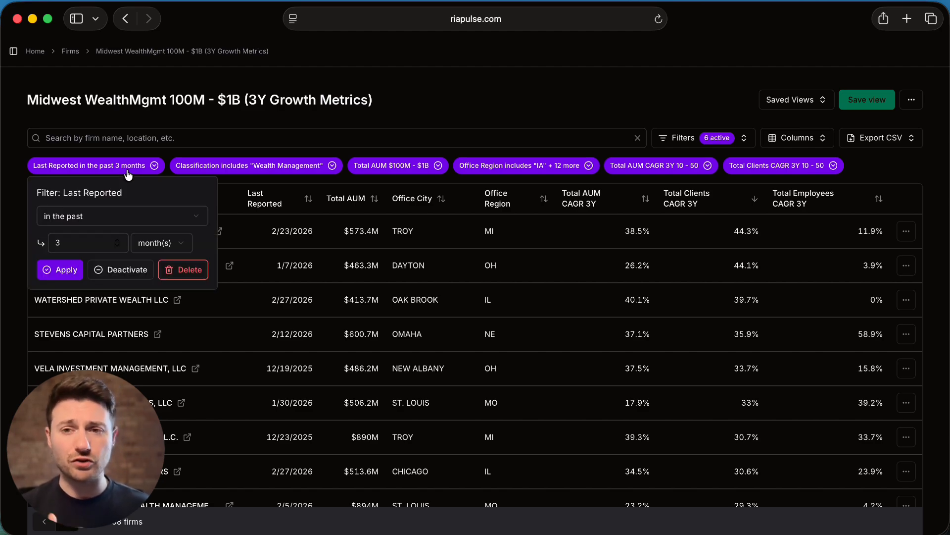
left_click(270, 167)
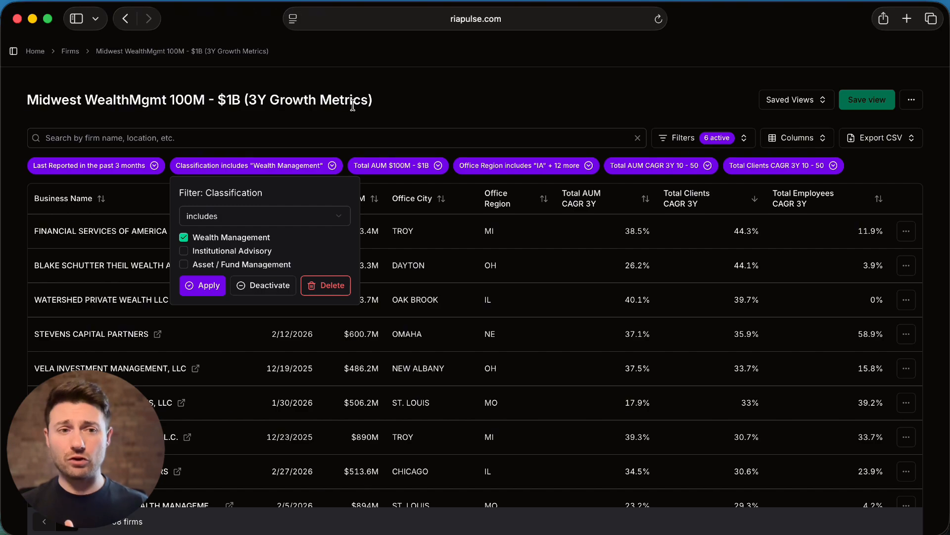
left_click(213, 238)
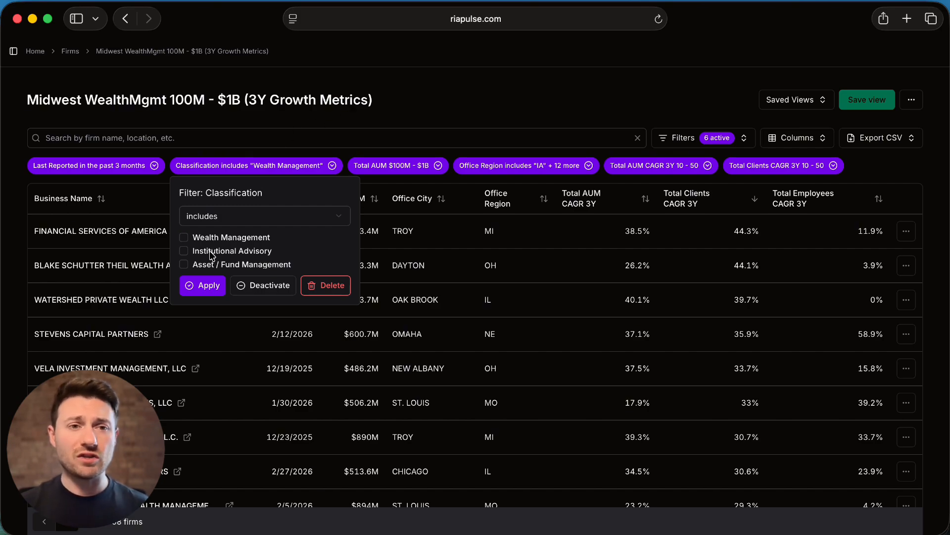
left_click(210, 251)
left_click(210, 237)
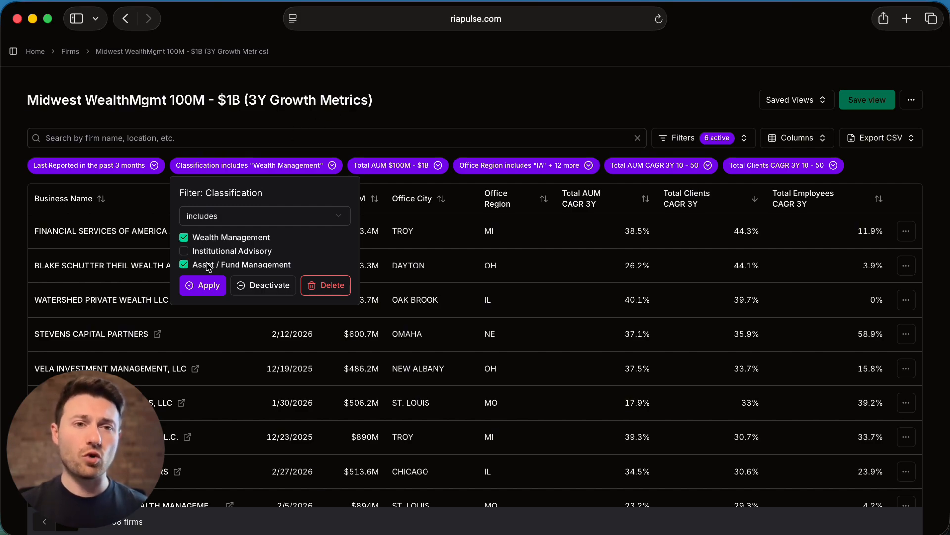
left_click(211, 265)
left_click(203, 286)
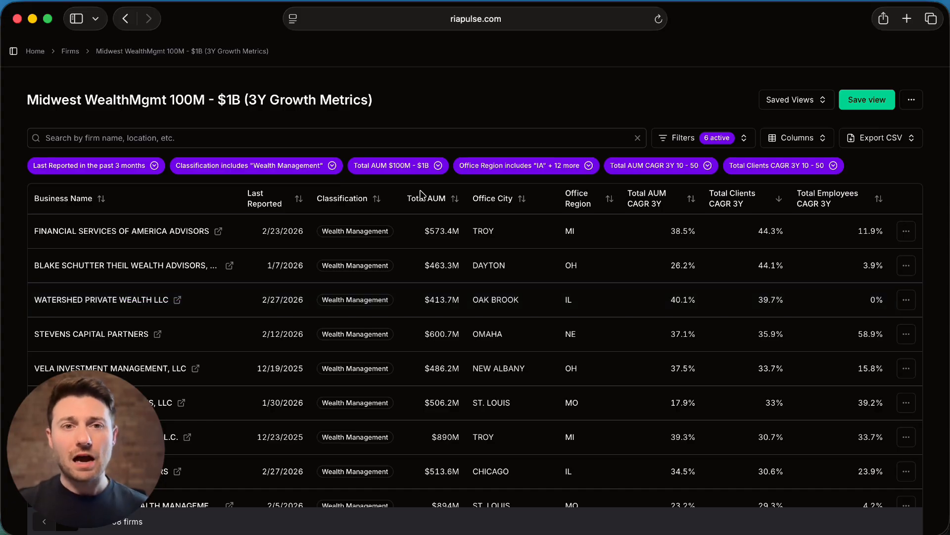
- Review the conditions of the Total AUM filter and the list of states in the Office Region filter
left_click(417, 172)
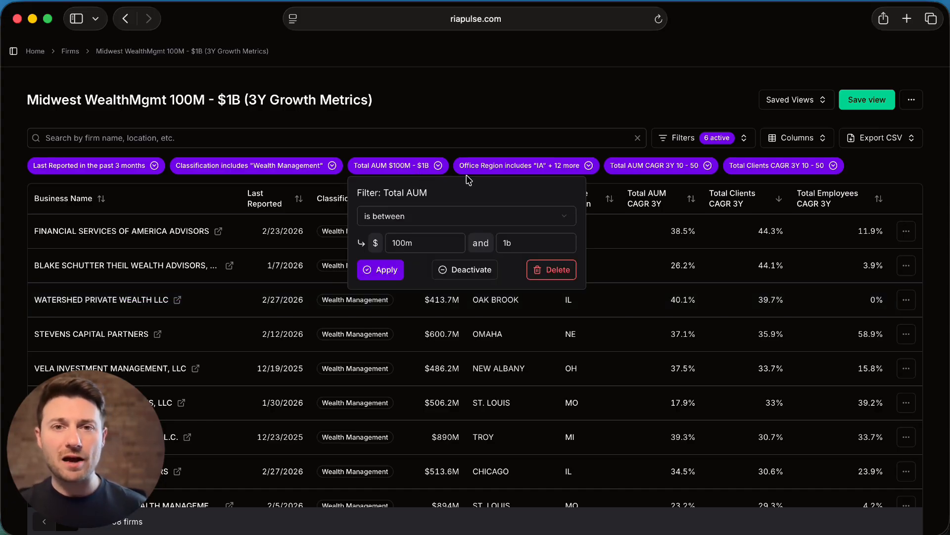
left_click(491, 171)
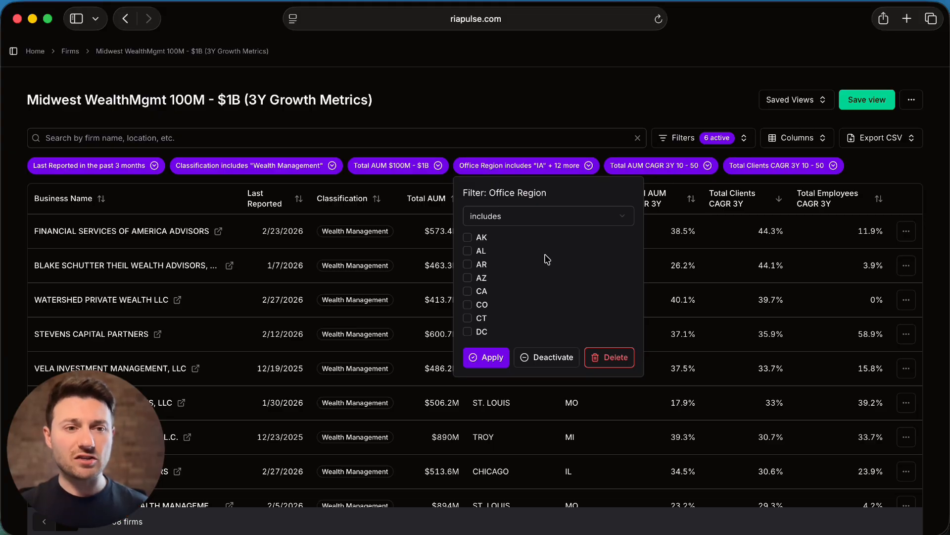
scroll(545, 260, "down", 3)
scroll(547, 257, "up", 3)
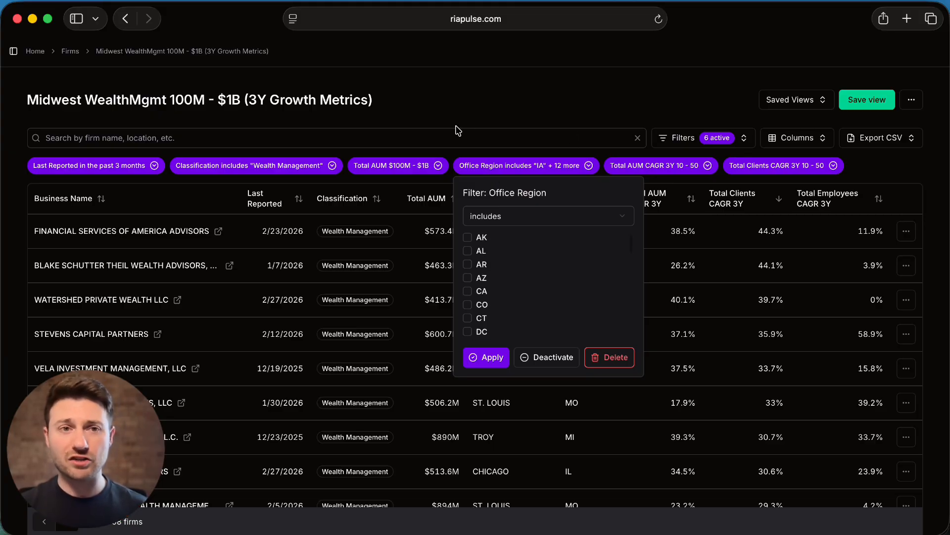
left_click(479, 117)
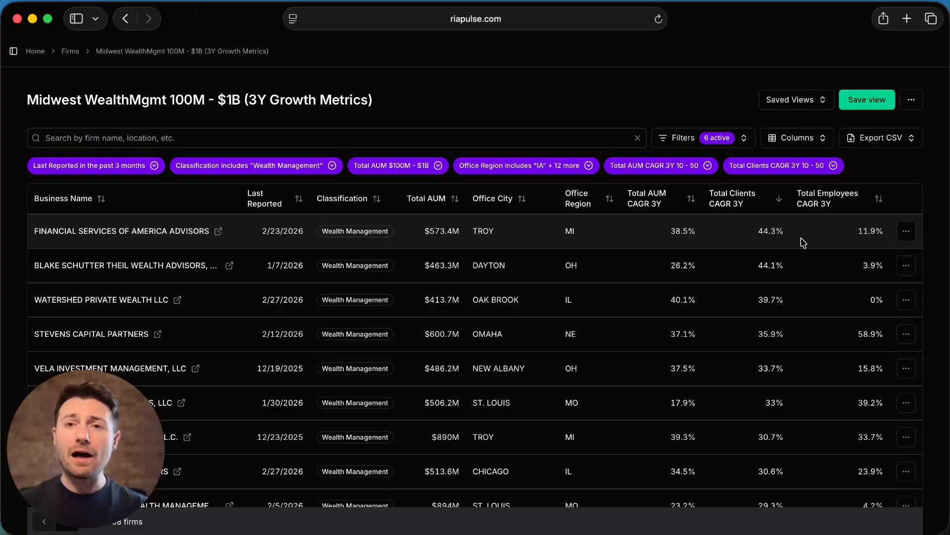
- Review the ranges set in the Total AUM CAGR 3Y and Total Clients CAGR 3Y filters
left_click(692, 168)
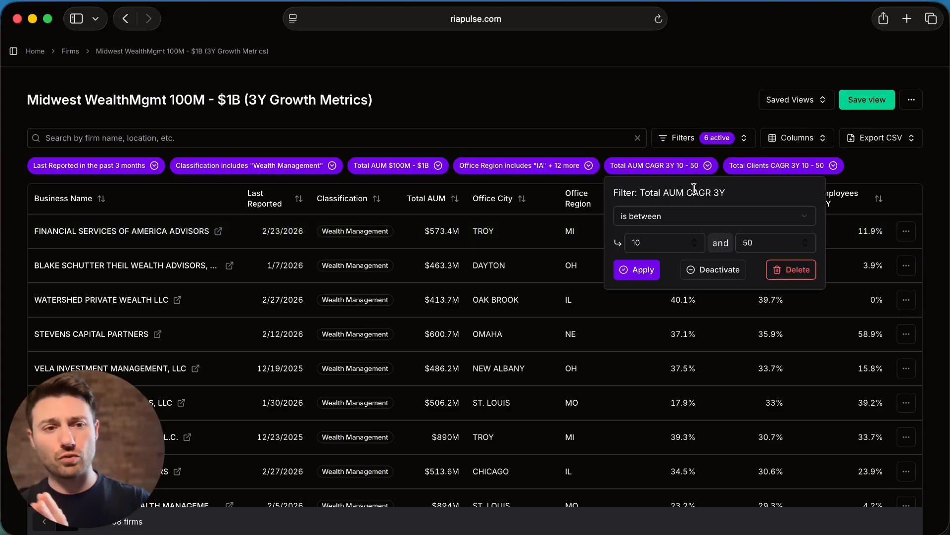
left_click(766, 167)
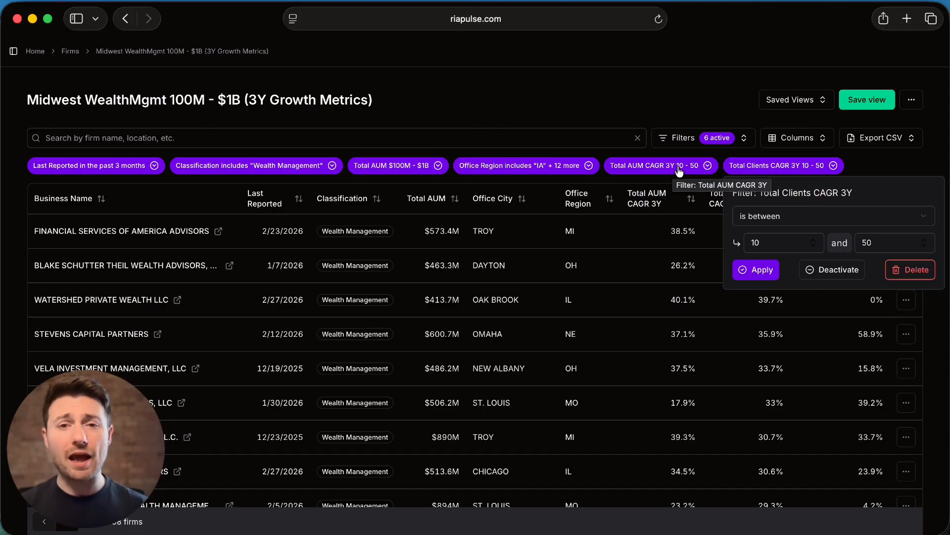
left_click(665, 256)
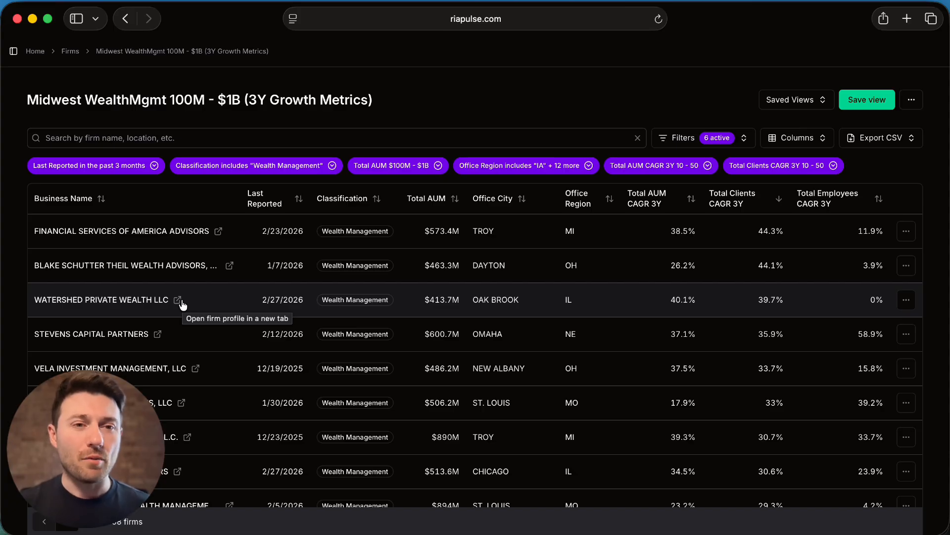
- Open the Watershed Private Wealth LLC profile in a new tab and inspect the segments of its Client Breakdown by AUM chart
left_click(179, 301)
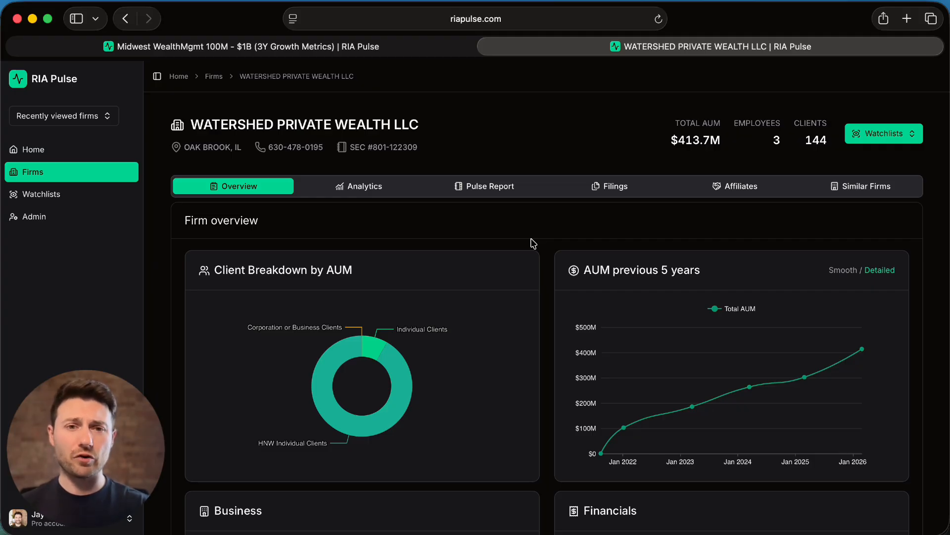
mouse_move(396, 374)
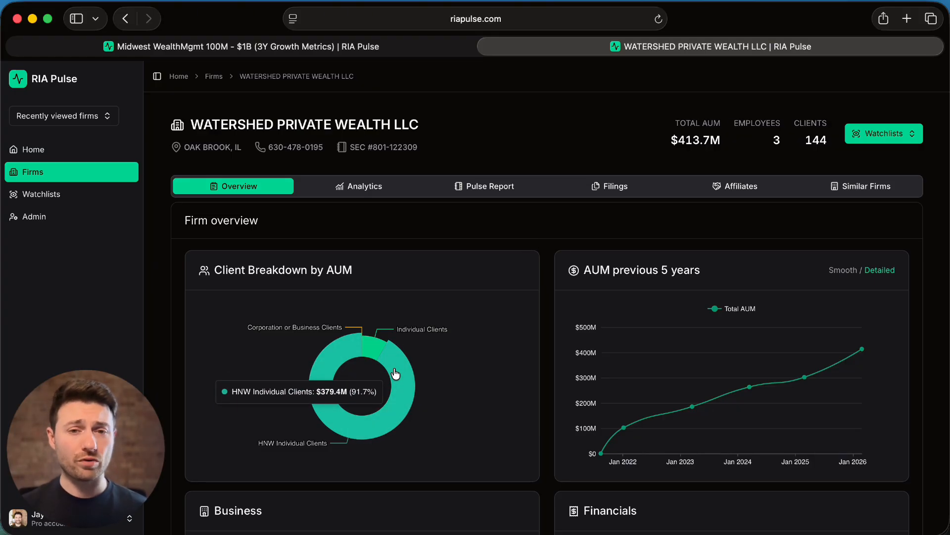
mouse_move(356, 331)
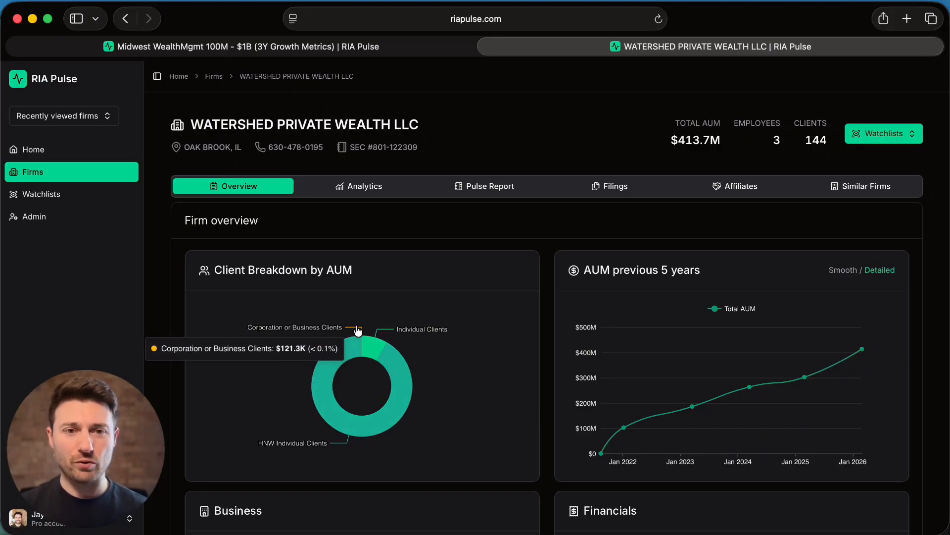
mouse_move(370, 346)
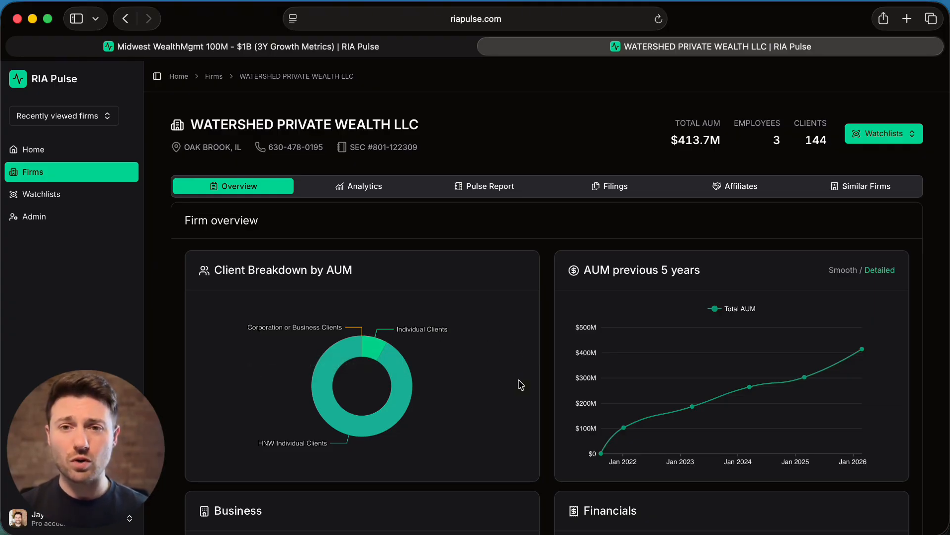
- Examine the firm overview from the five-year AUM chart through the business, financials, clients, services, compliance and affiliates sections
scroll(521, 385, "down", 3)
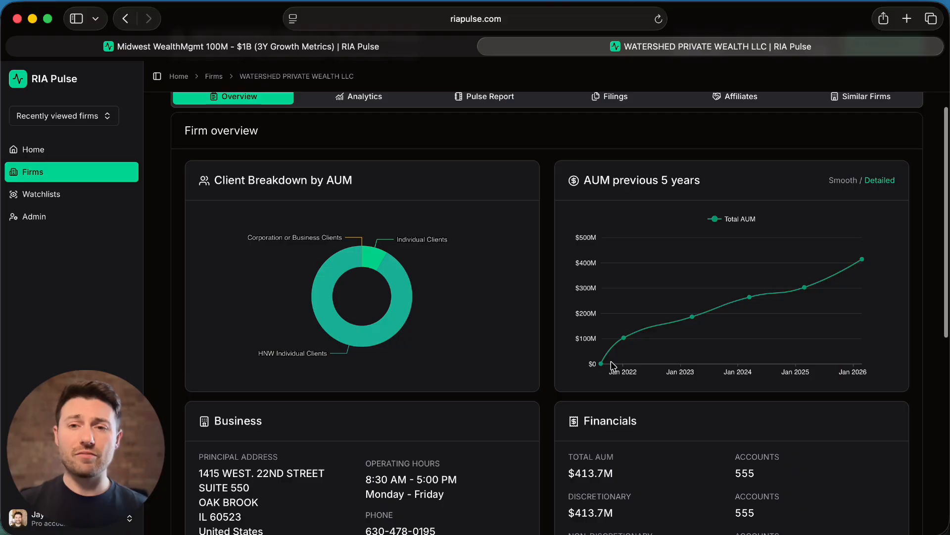
mouse_move(712, 322)
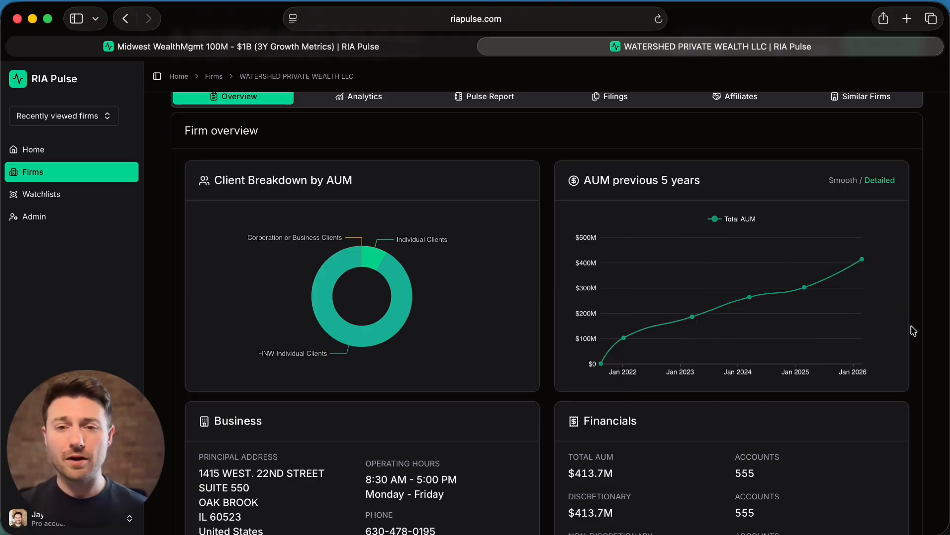
scroll(913, 330, "down", 5)
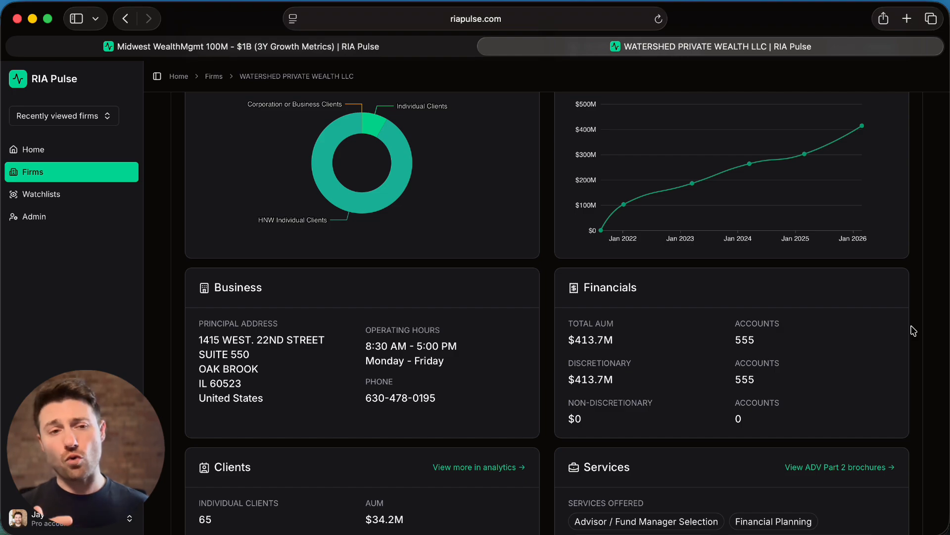
scroll(913, 330, "down", 5)
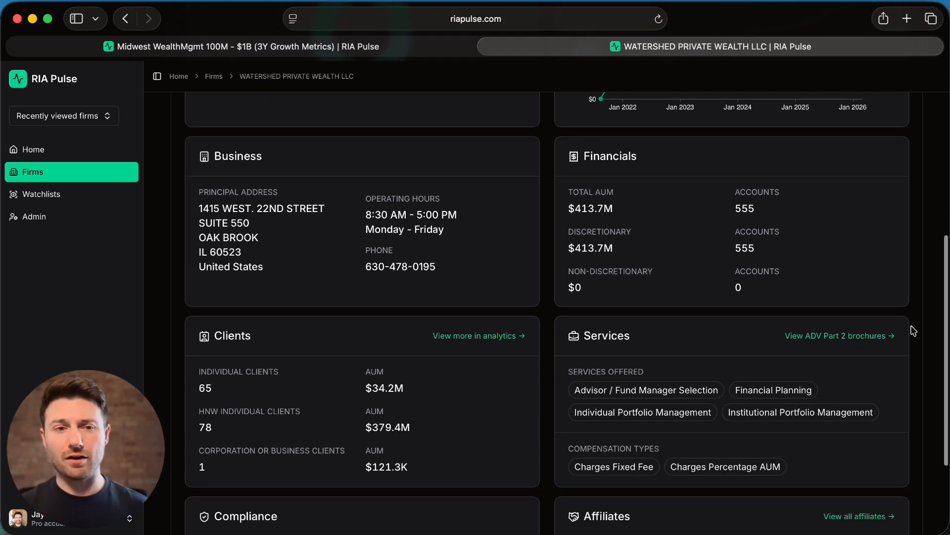
scroll(914, 330, "down", 4)
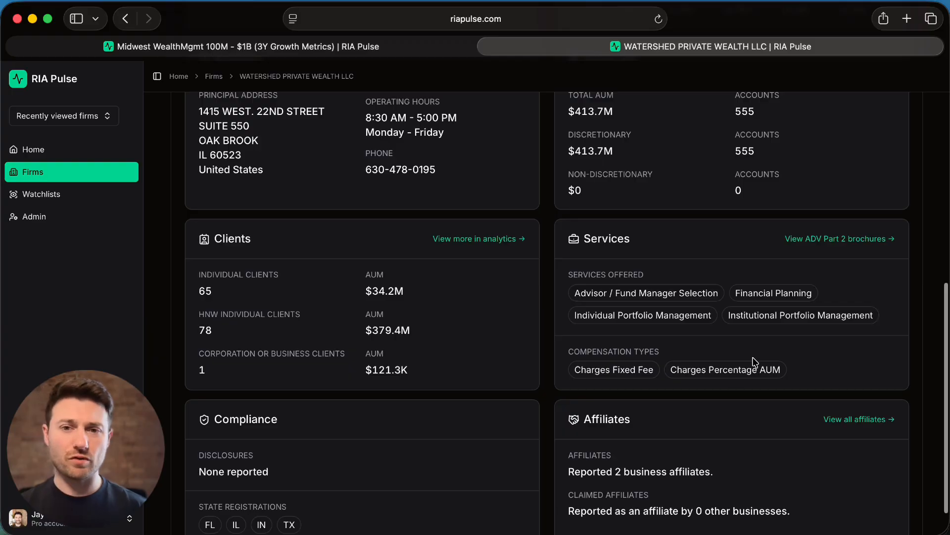
scroll(760, 336, "down", 2)
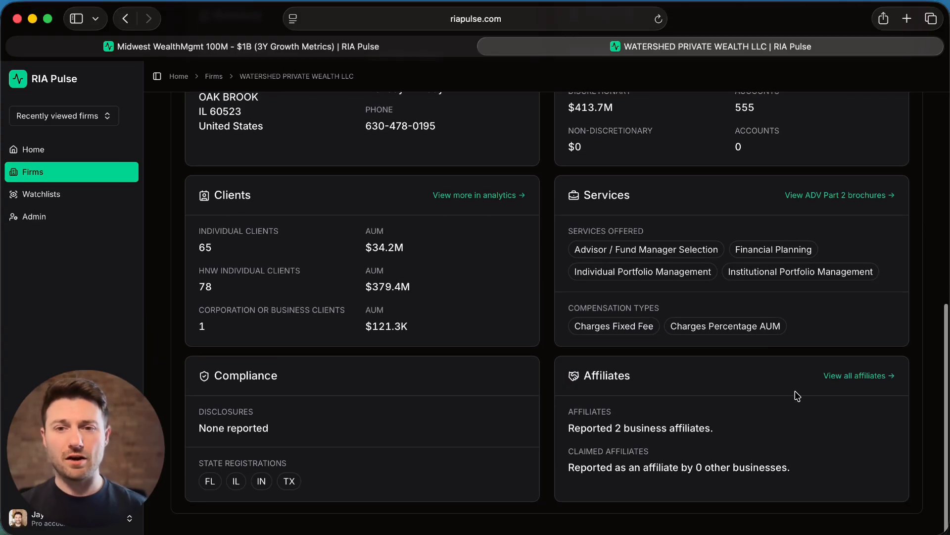
- View all of the firm's reported affiliates and its claimed affiliates
left_click(875, 376)
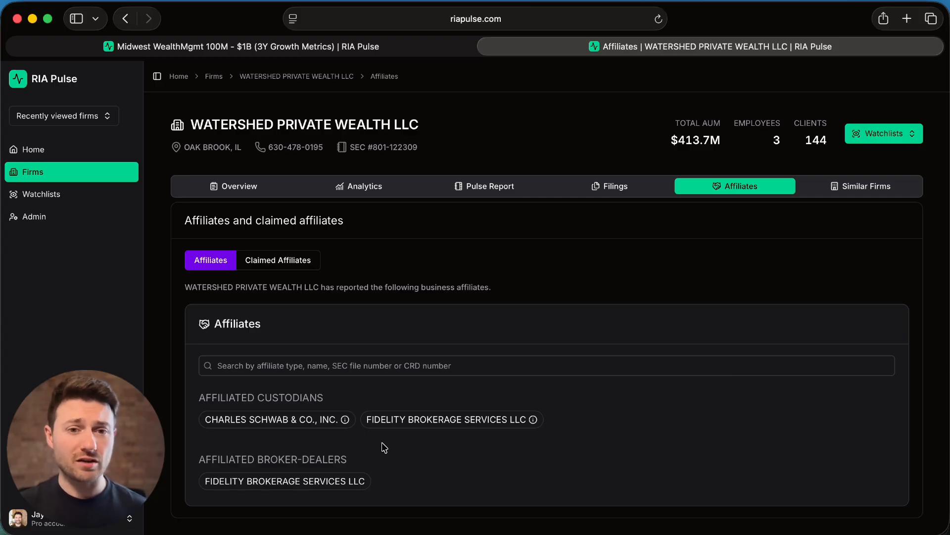
mouse_move(345, 421)
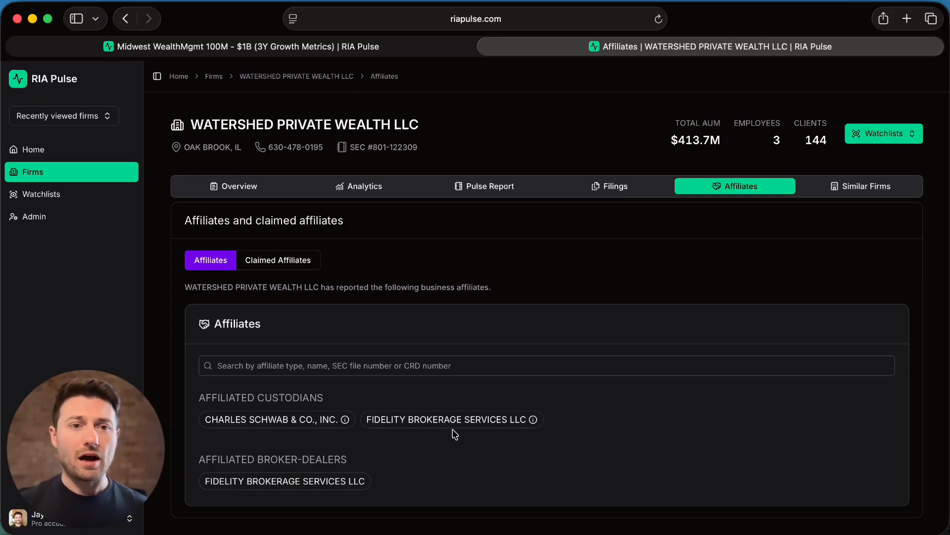
left_click(281, 263)
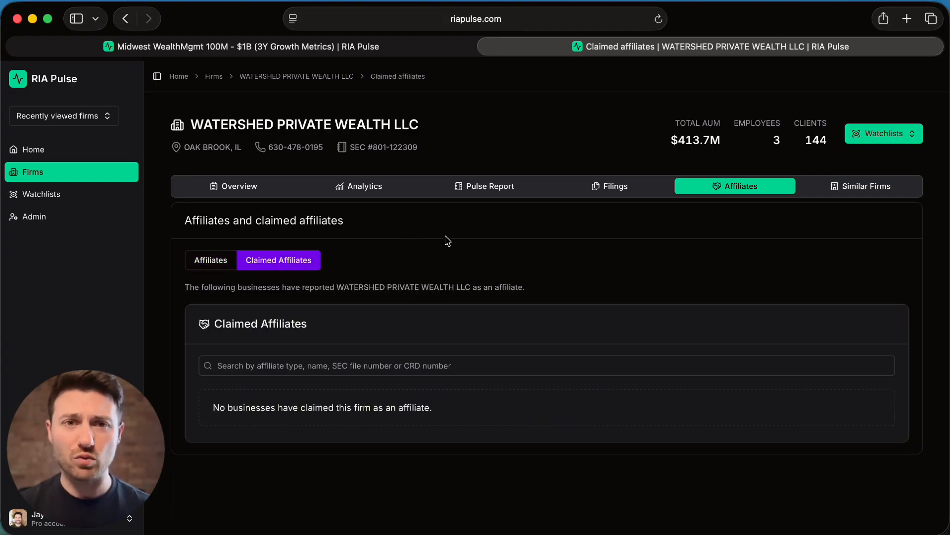
- Examine the firm's analytics, from AUM growth versus the S&P 500 through client distribution, CAGR growth and operational metrics
left_click(379, 188)
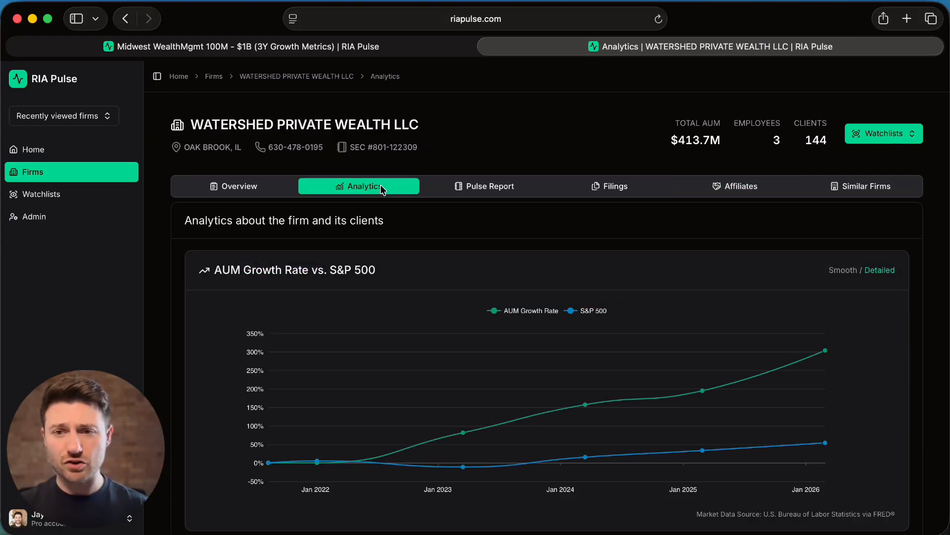
scroll(647, 258, "down", 2)
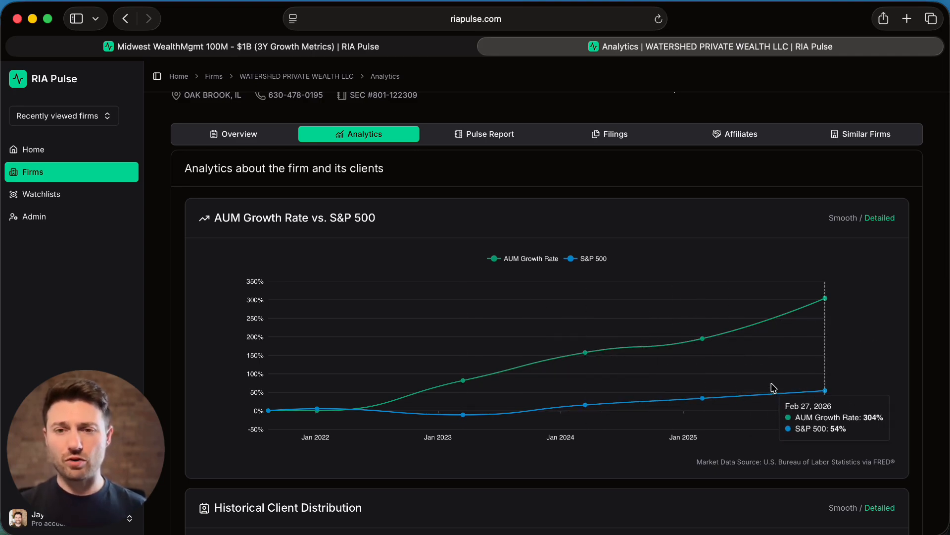
scroll(860, 389, "down", 8)
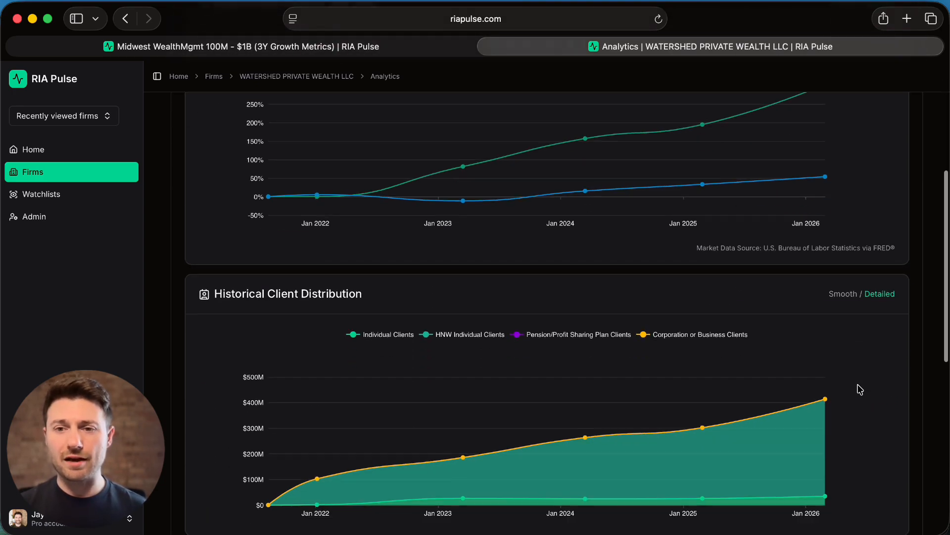
scroll(860, 389, "down", 2)
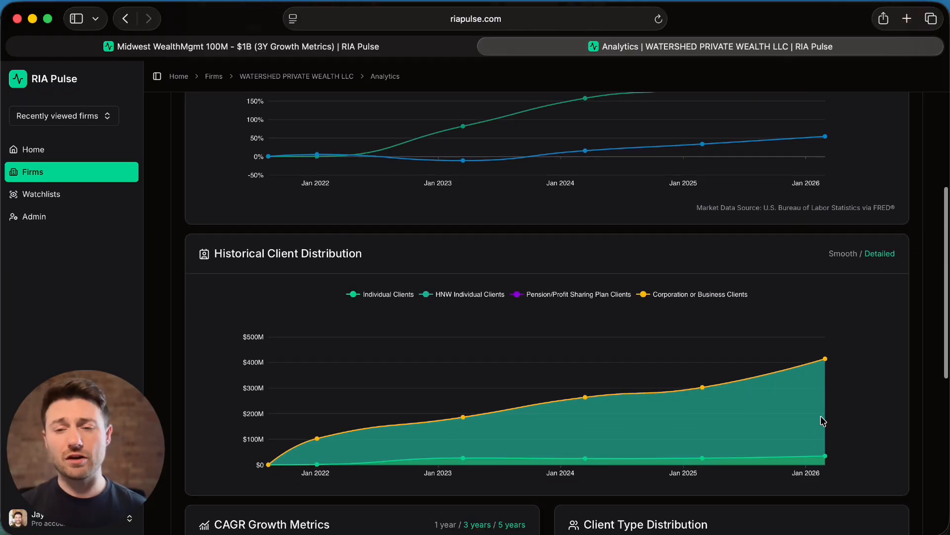
scroll(823, 421, "down", 5)
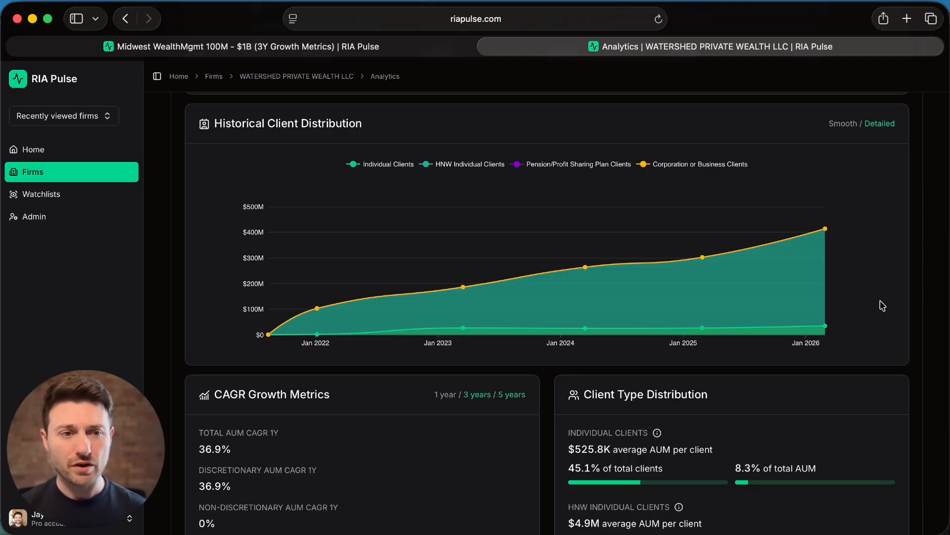
scroll(883, 306, "down", 5)
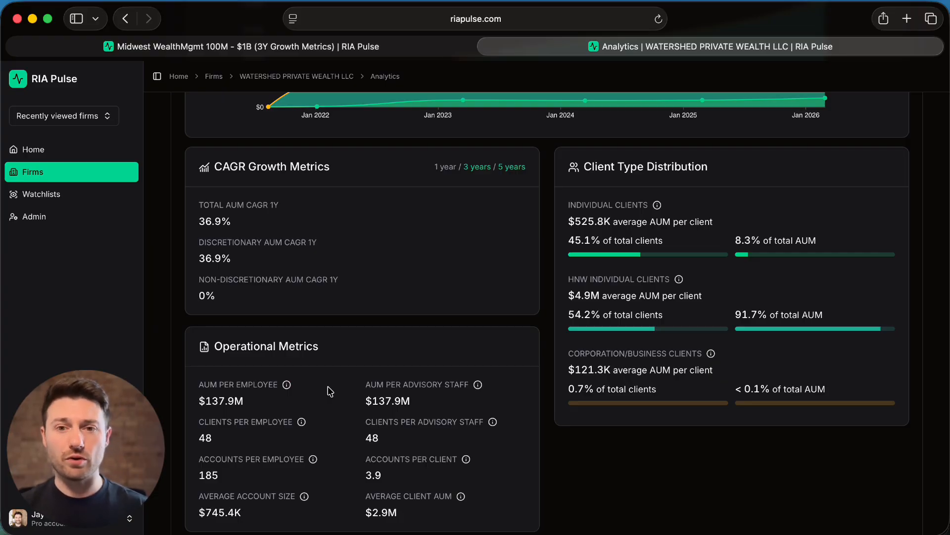
scroll(330, 391, "up", 8)
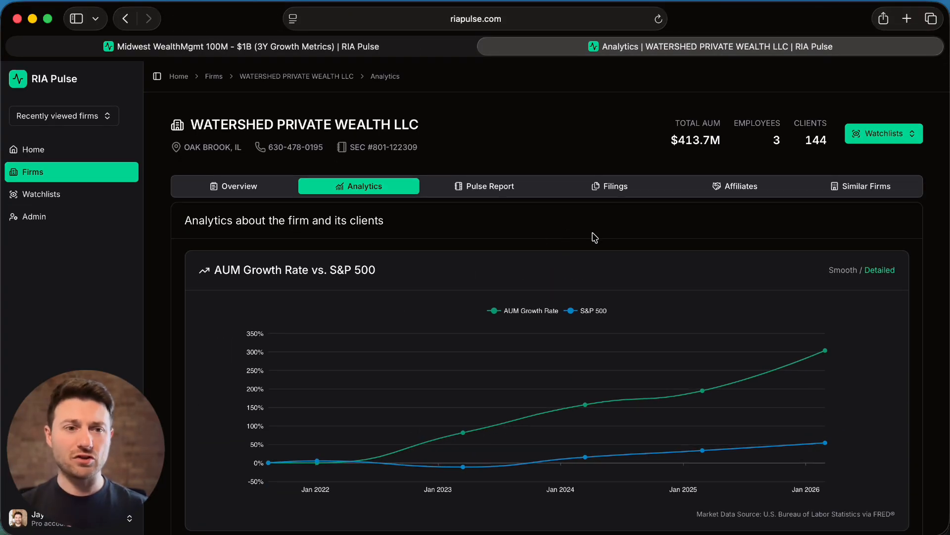
- View the firm's SEC filings under ADV Part 1 and look through the list of available filings
left_click(613, 186)
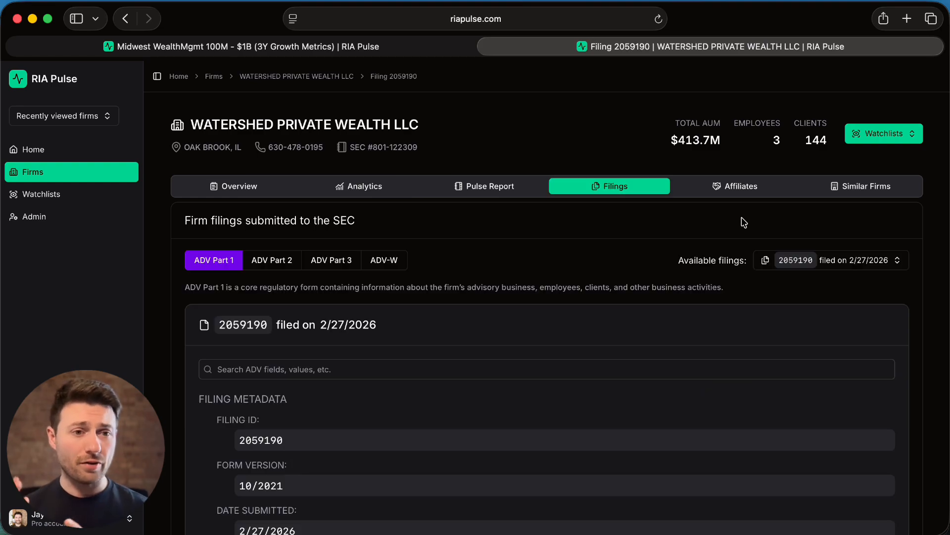
scroll(744, 222, "down", 4)
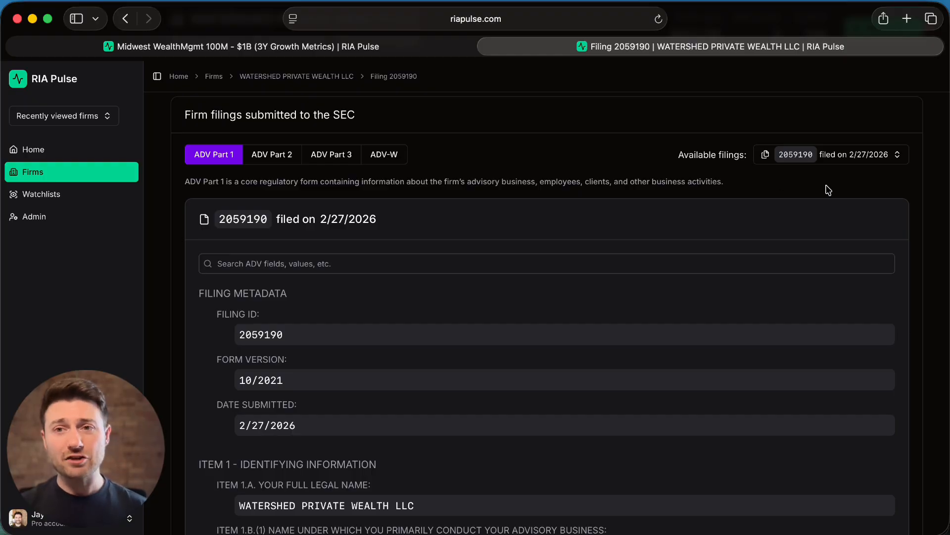
left_click(868, 157)
scroll(868, 376, "down", 2)
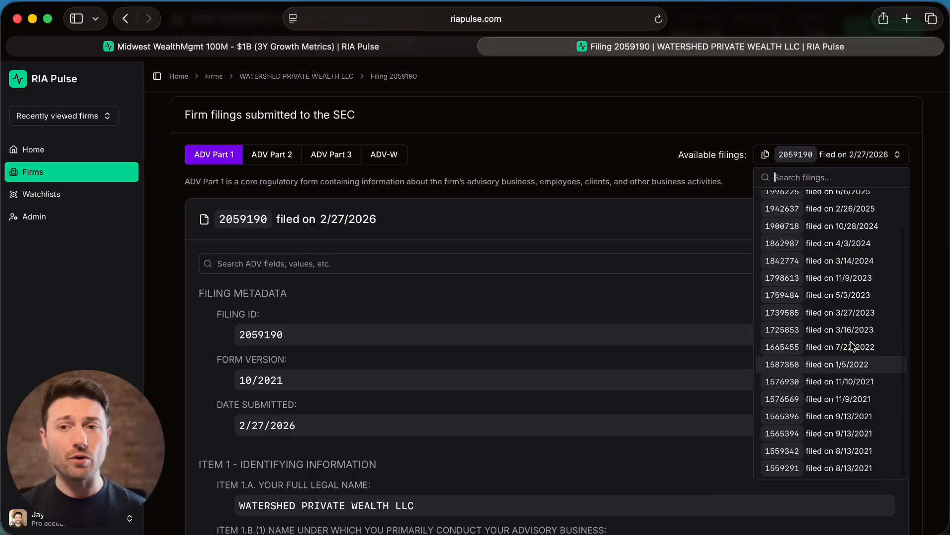
scroll(841, 254, "up", 2)
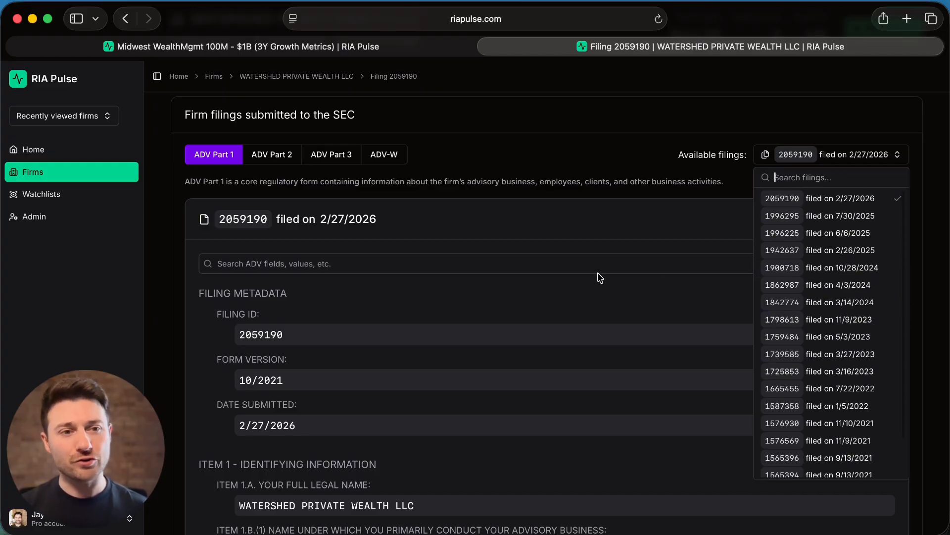
left_click(603, 249)
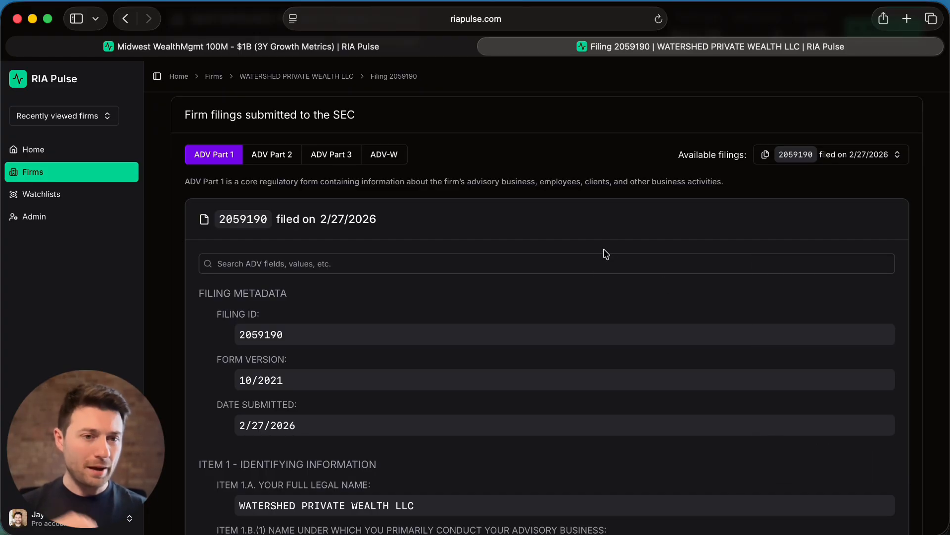
- Search the ADV Part 1 filing's fields for "aum" and look through the matching items
scroll(572, 301, "down", 2)
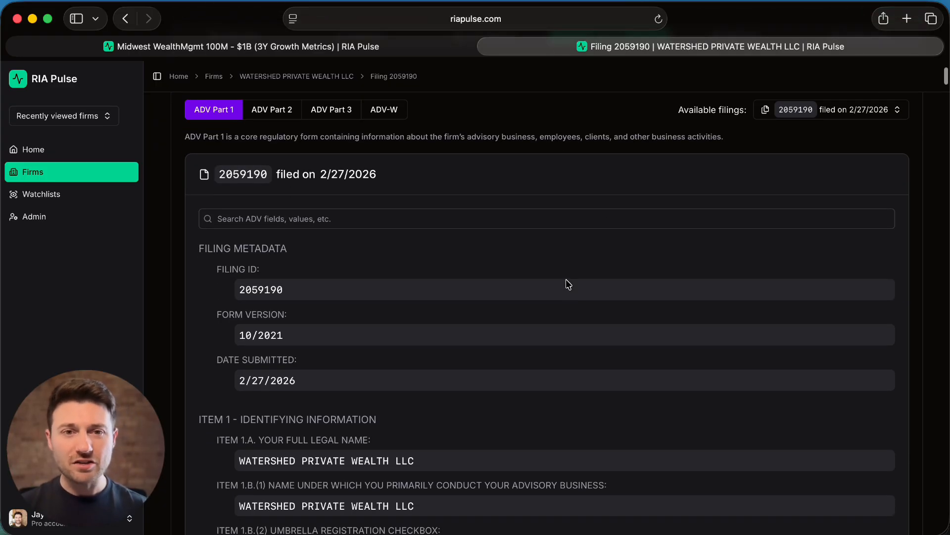
left_click(559, 222)
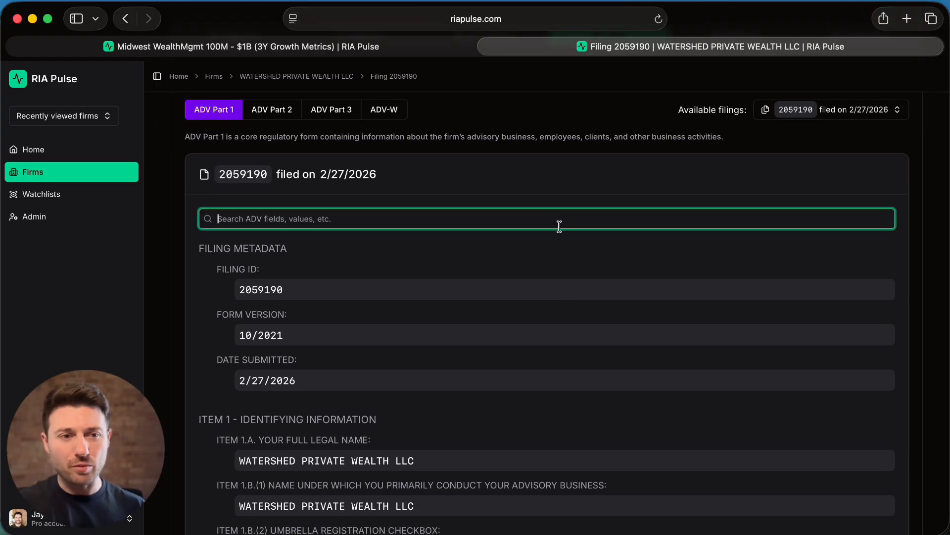
type("aum")
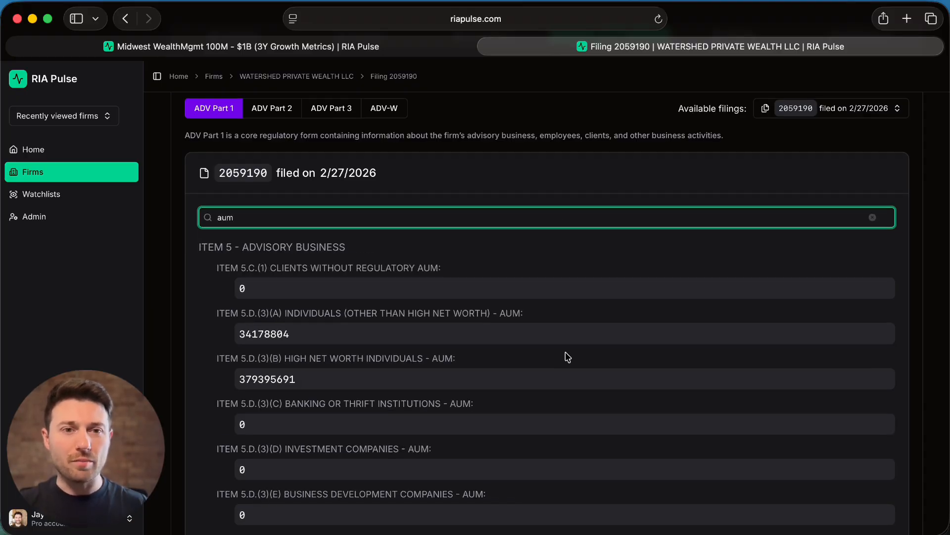
scroll(566, 356, "down", 15)
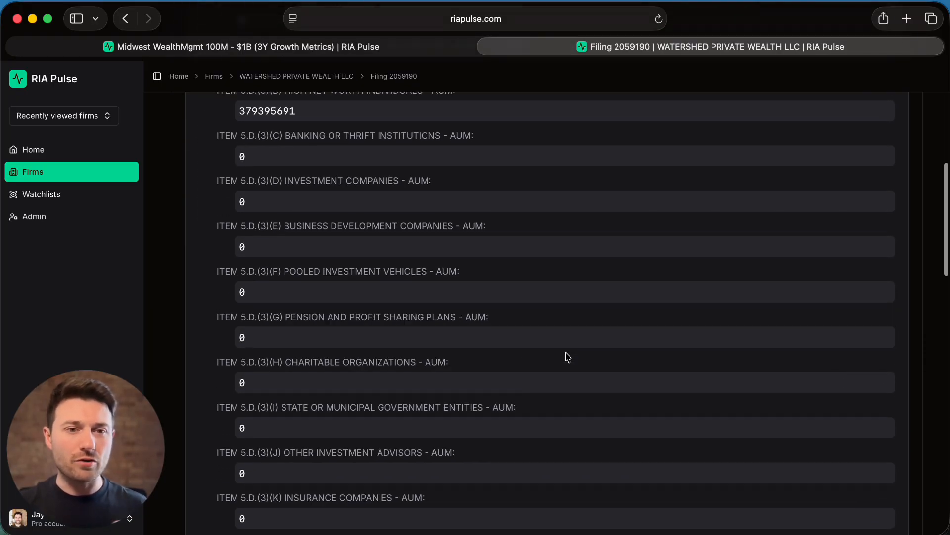
scroll(568, 356, "up", 15)
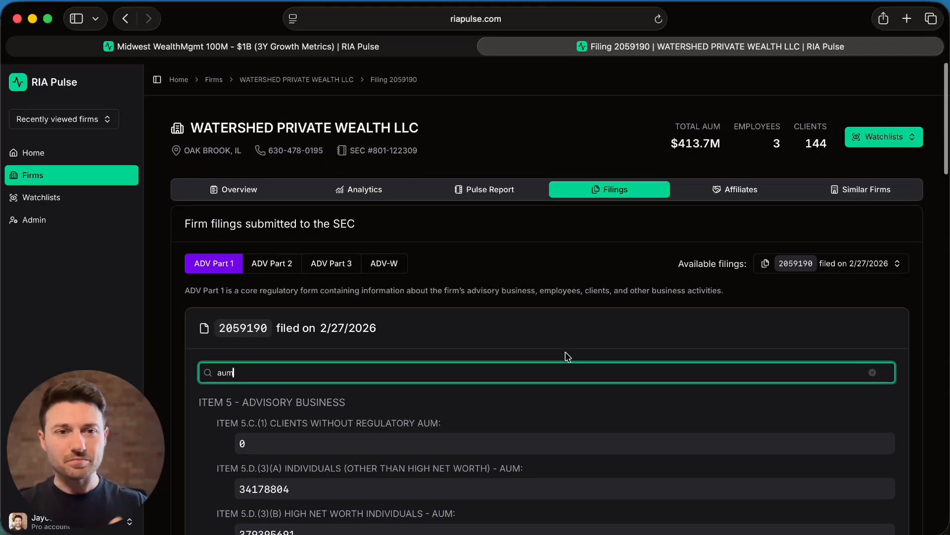
- Search the ADV Part 1 filing for "disclo" instead of the previous term, review the matches, and clear the search
scroll(567, 357, "down", 5)
key("super+a")
key("BackSpace")
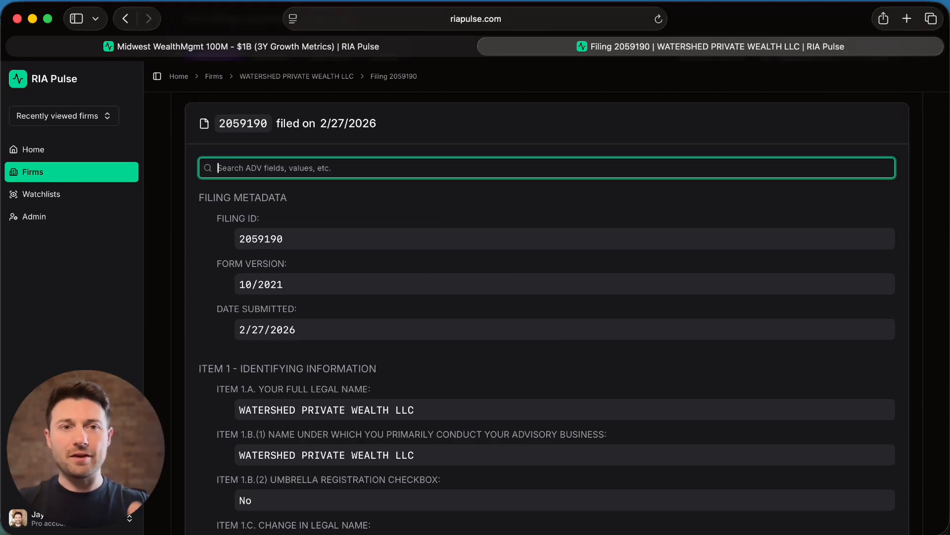
type("discl")
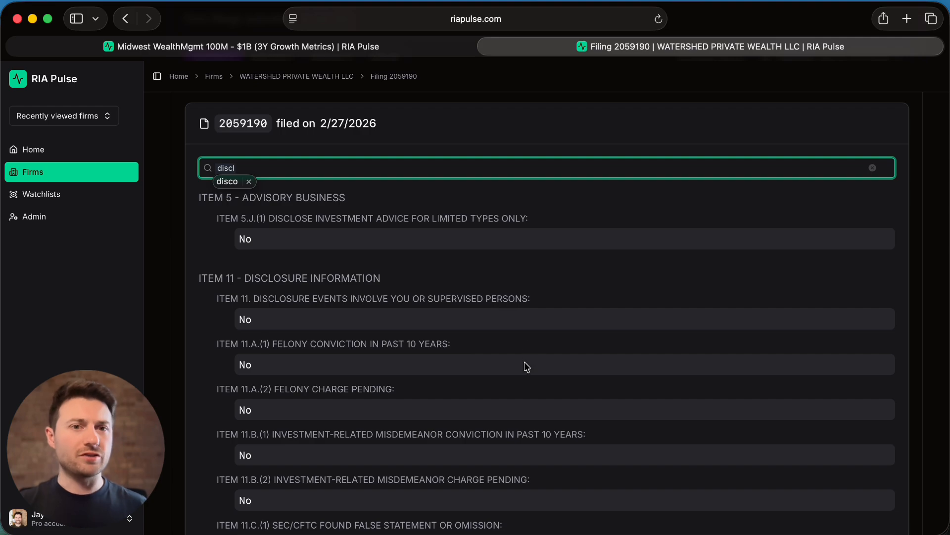
type("o")
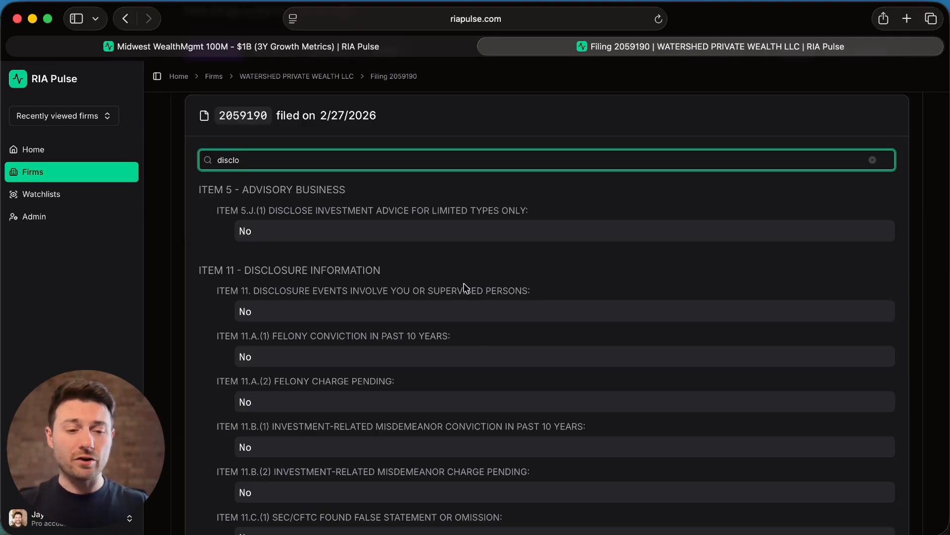
key("super+a")
key("BackSpace")
scroll(464, 285, "up", 3)
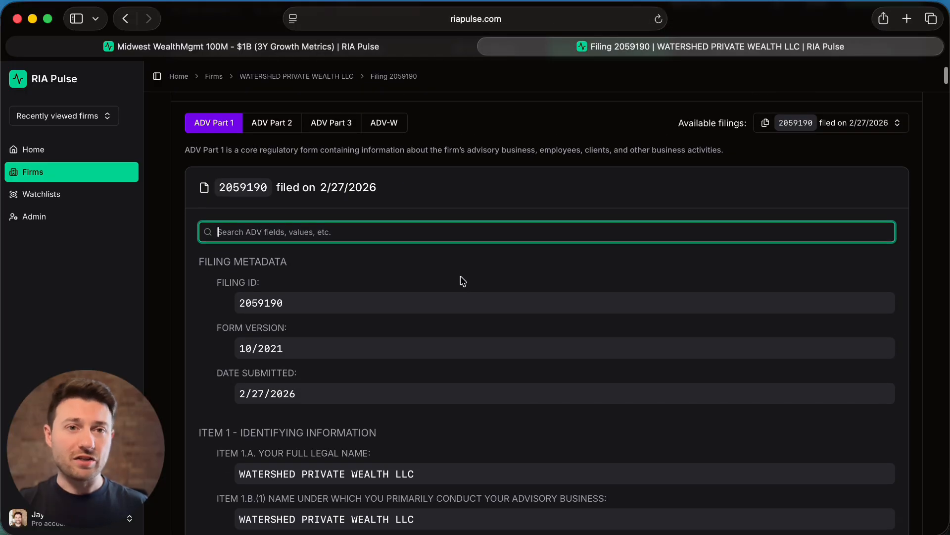
- View the firm's ADV Part 2 brochure entry and look through the available filings for that part
left_click(291, 122)
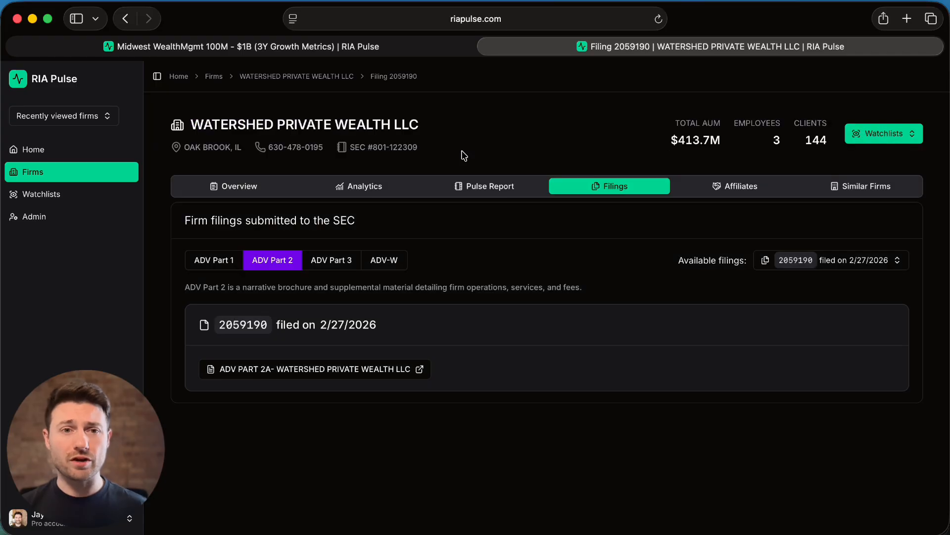
left_click(822, 259)
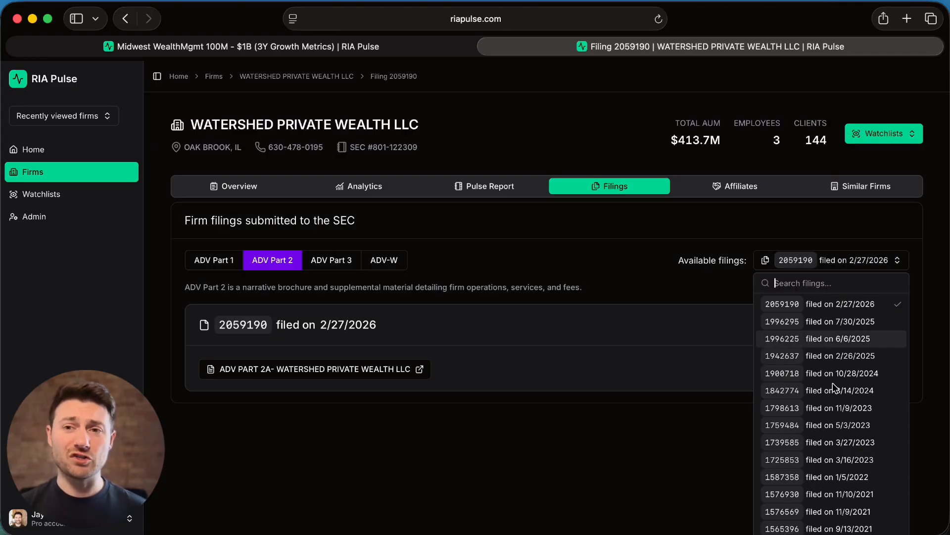
scroll(832, 431, "down", 1)
scroll(832, 433, "down", 2)
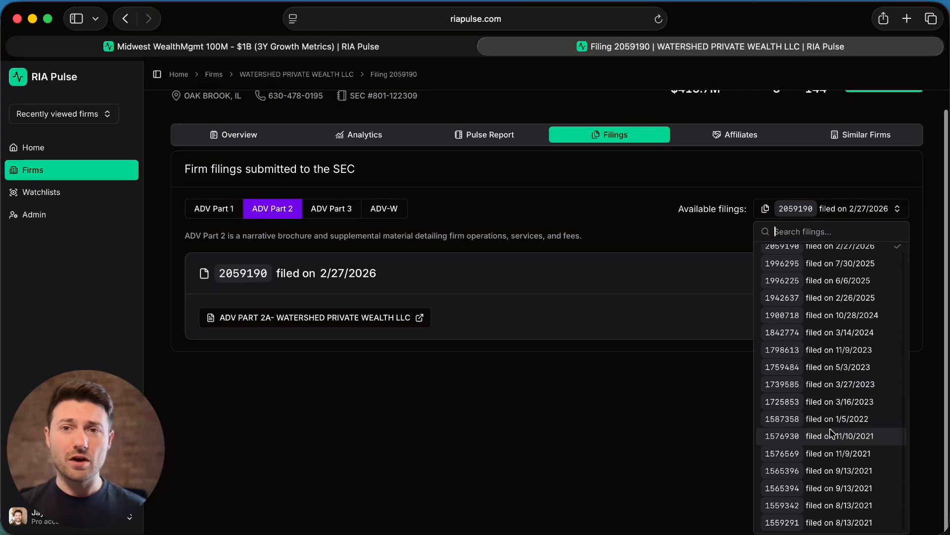
scroll(832, 433, "up", 2)
scroll(832, 434, "up", 1)
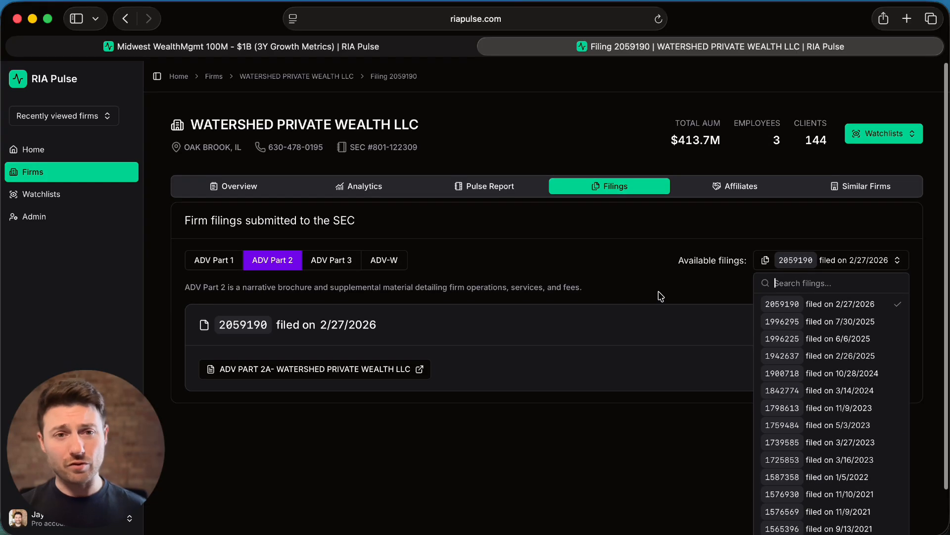
left_click(642, 267)
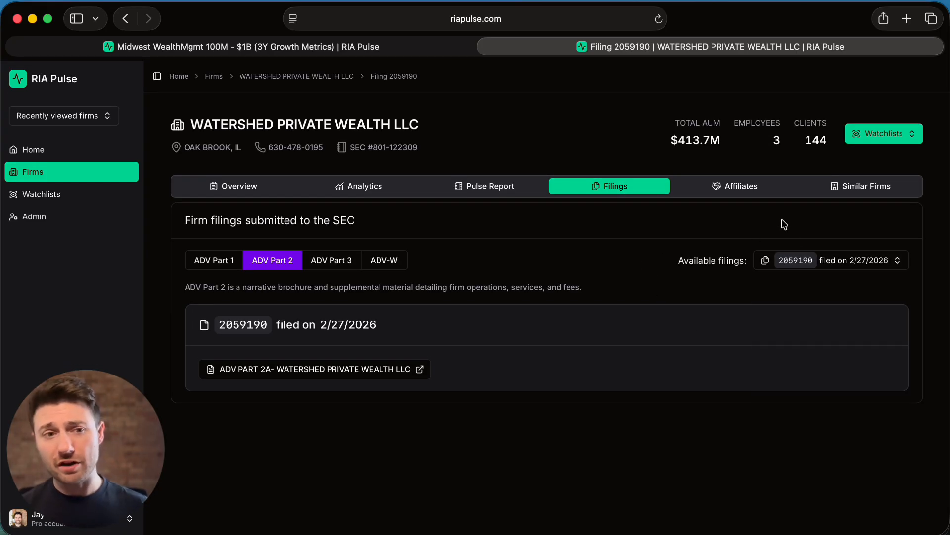
- Review the watchlists that the firm can be added to, including MW Growers
left_click(901, 133)
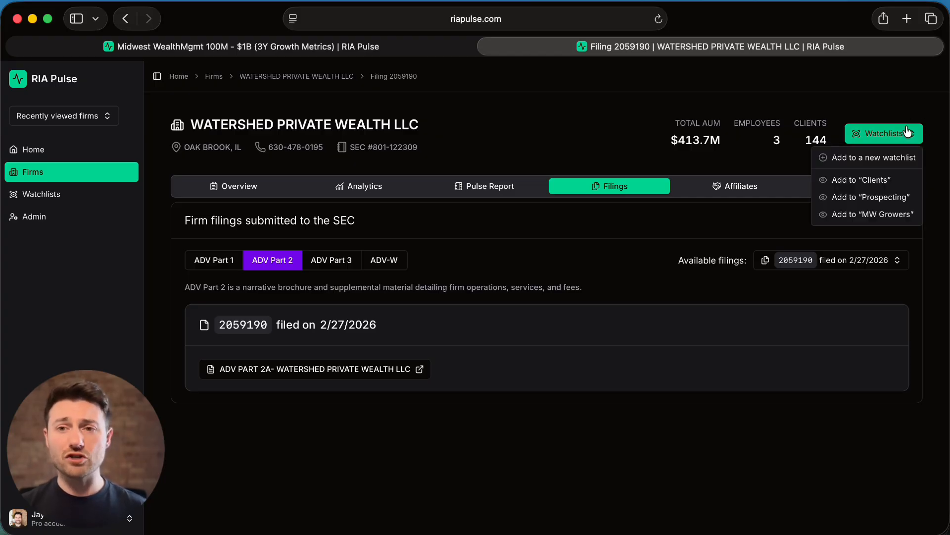
left_click(880, 214)
left_click(701, 225)
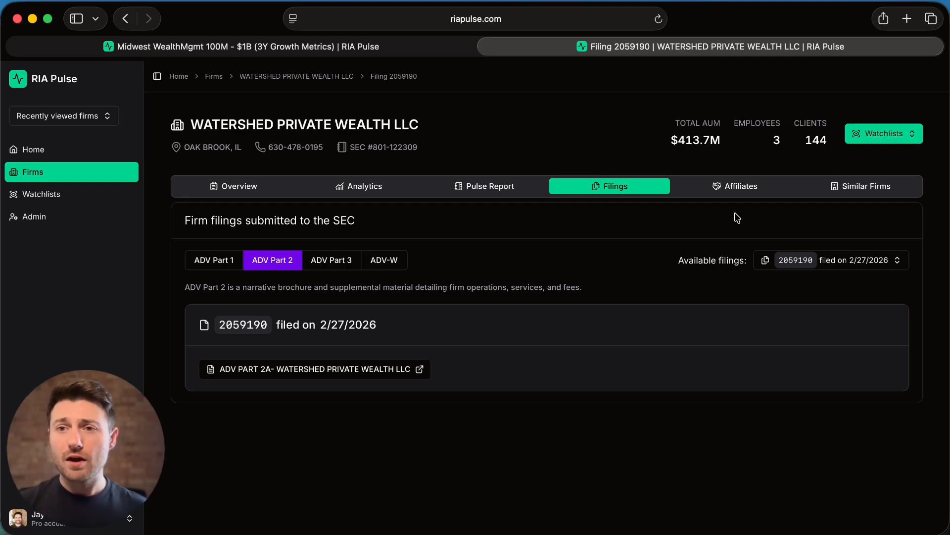
- Review the firms listed as similar to Watershed Private Wealth LLC by size, clients and services
left_click(853, 192)
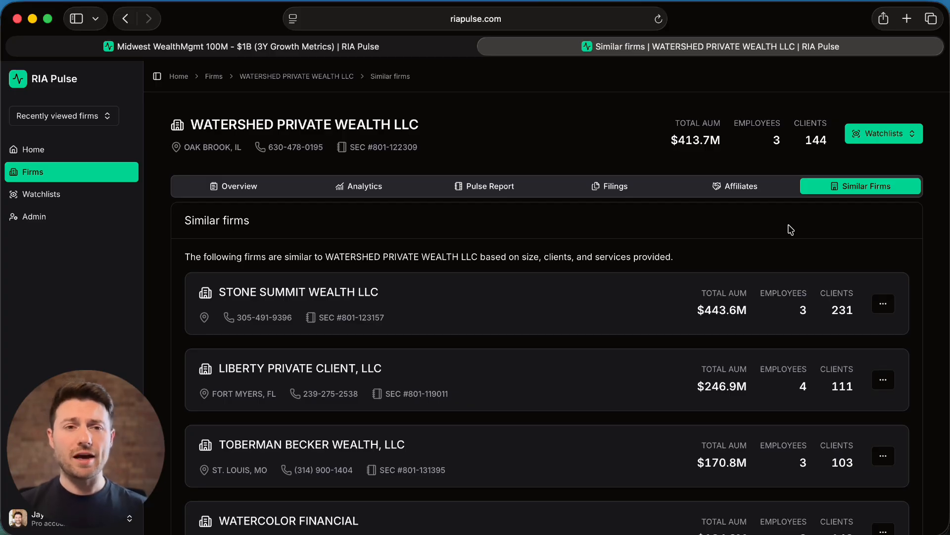
scroll(703, 352, "down", 2)
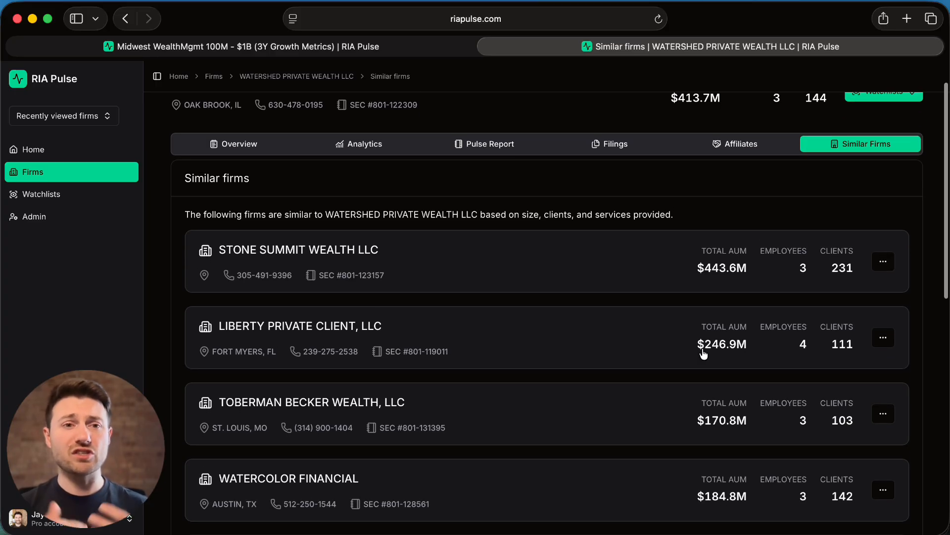
scroll(704, 353, "up", 2)
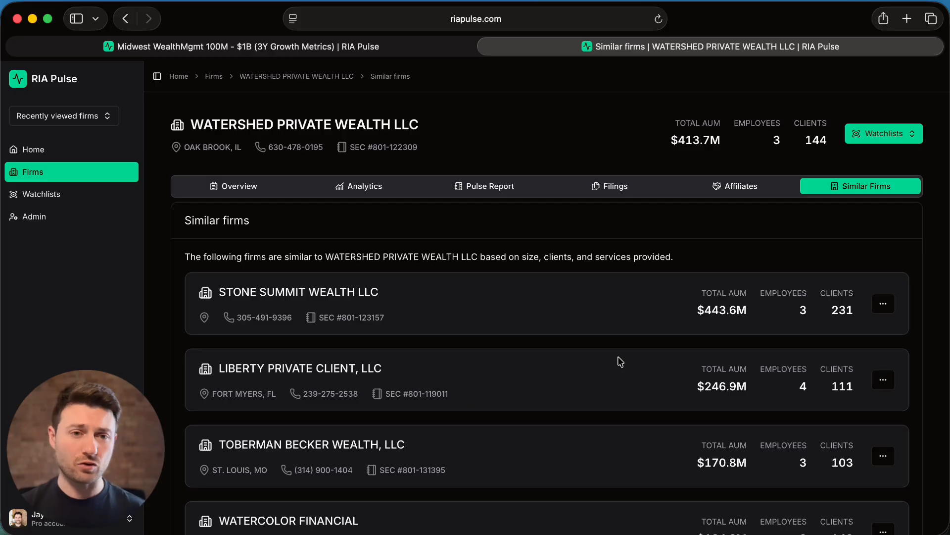
scroll(621, 361, "down", 3)
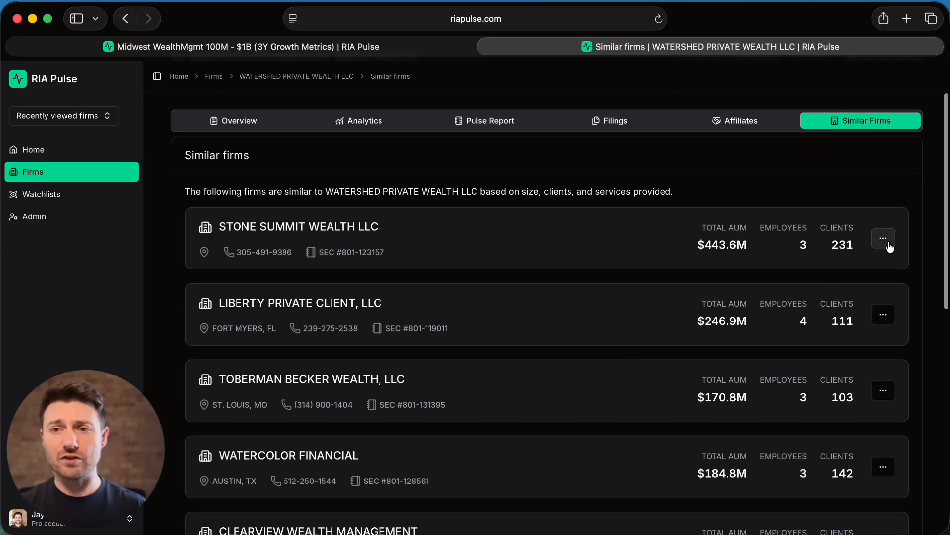
scroll(769, 253, "up", 3)
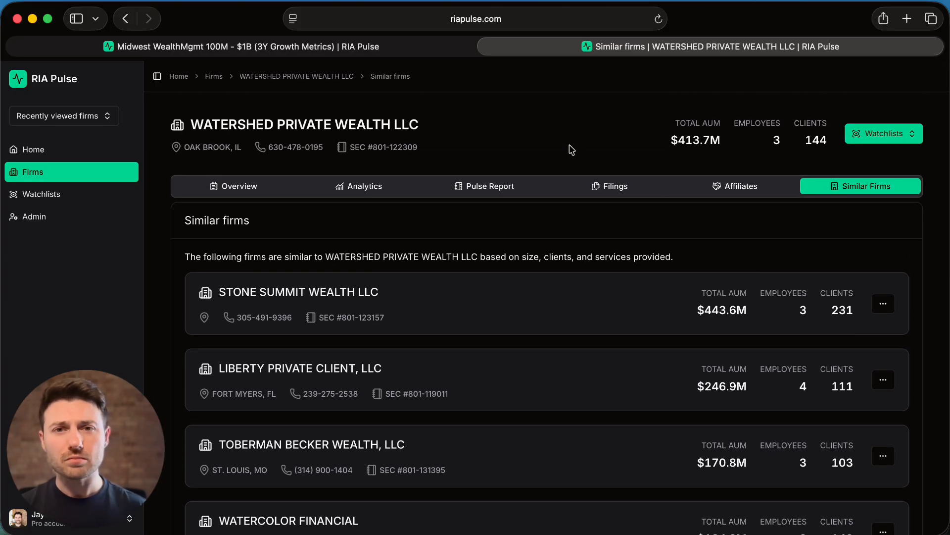
- Return to the Midwest WealthMgmt 100M - $1B (3Y Growth Metrics) view and sort the firms by Total AUM CAGR 3Y, highest first
left_click(384, 49)
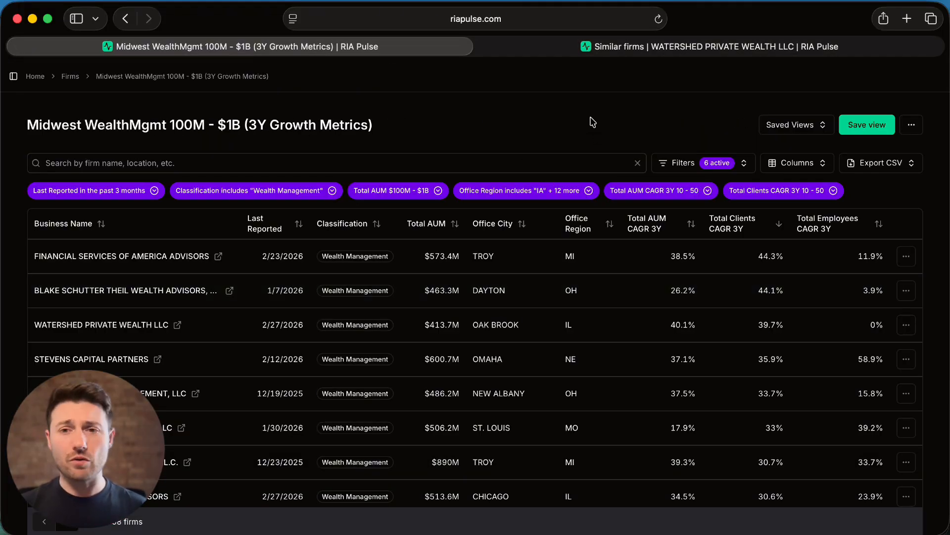
left_click(692, 226)
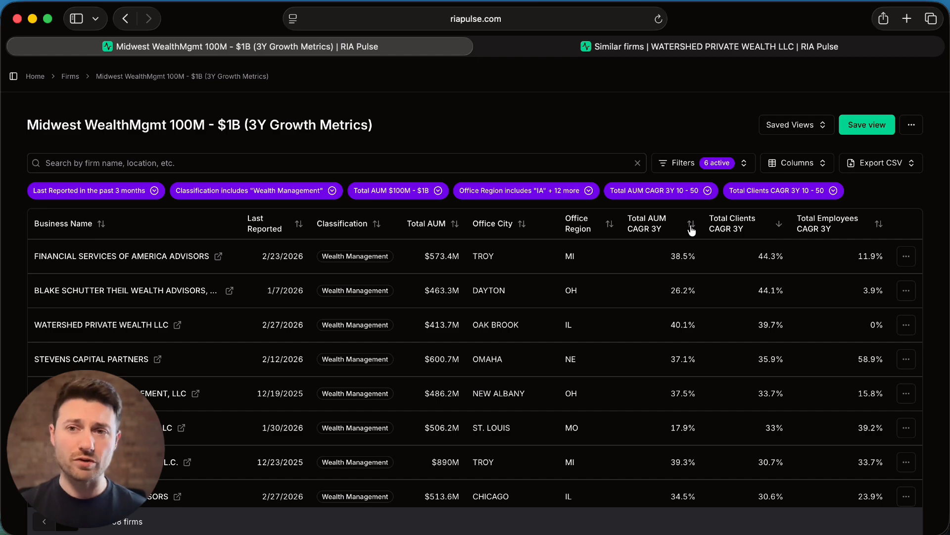
scroll(698, 272, "down", 2)
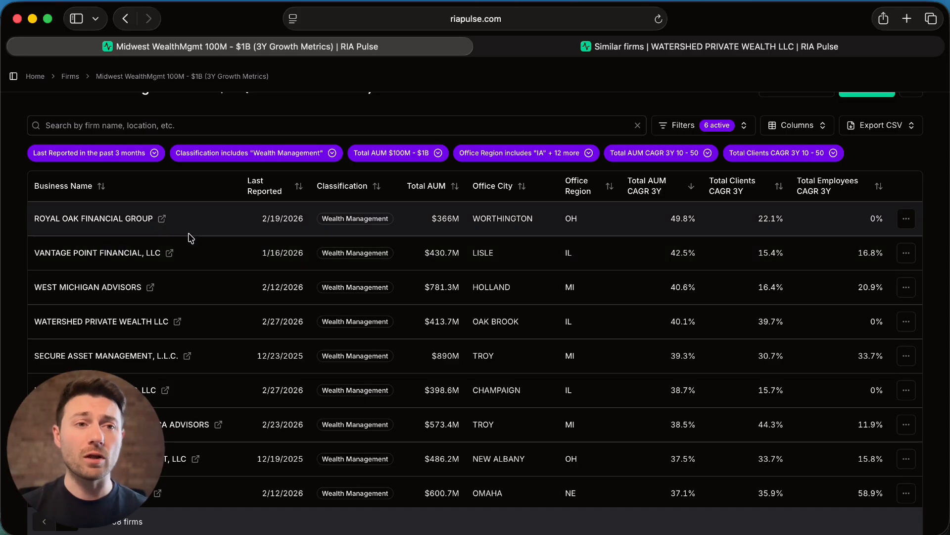
- Open the profile of Royal Oak Financial Group and review its overview, including the client breakdown by AUM and business details
left_click(161, 218)
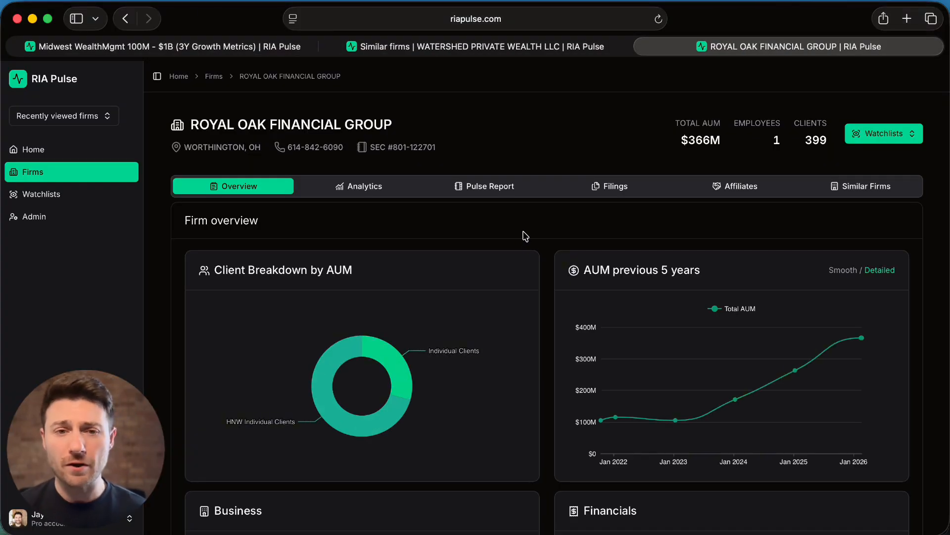
scroll(525, 236, "down", 1)
scroll(499, 320, "down", 3)
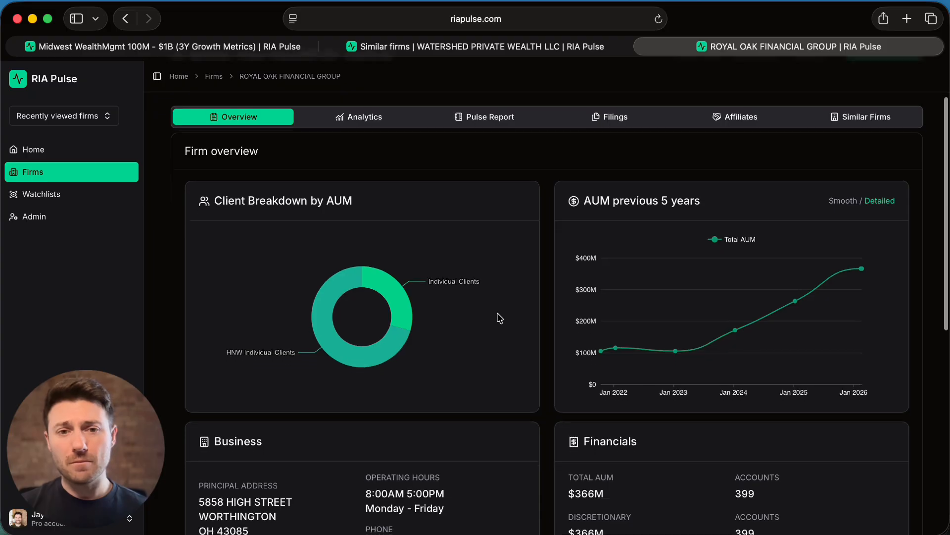
scroll(500, 318, "down", 3)
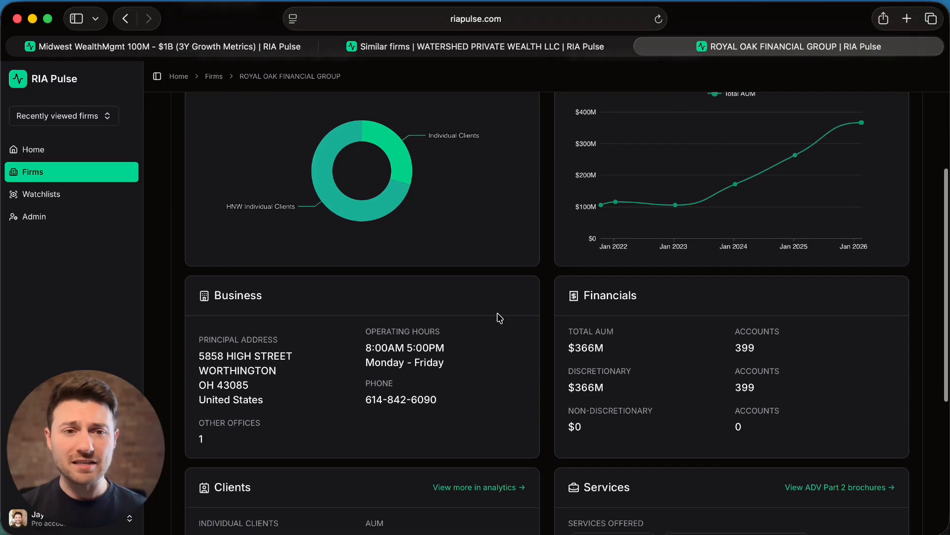
scroll(500, 318, "up", 2)
mouse_move(374, 281)
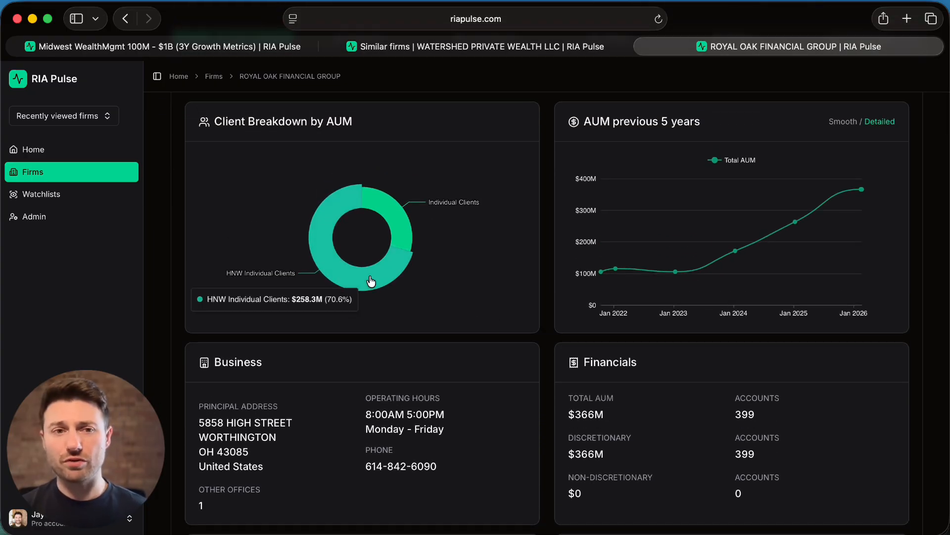
mouse_move(400, 217)
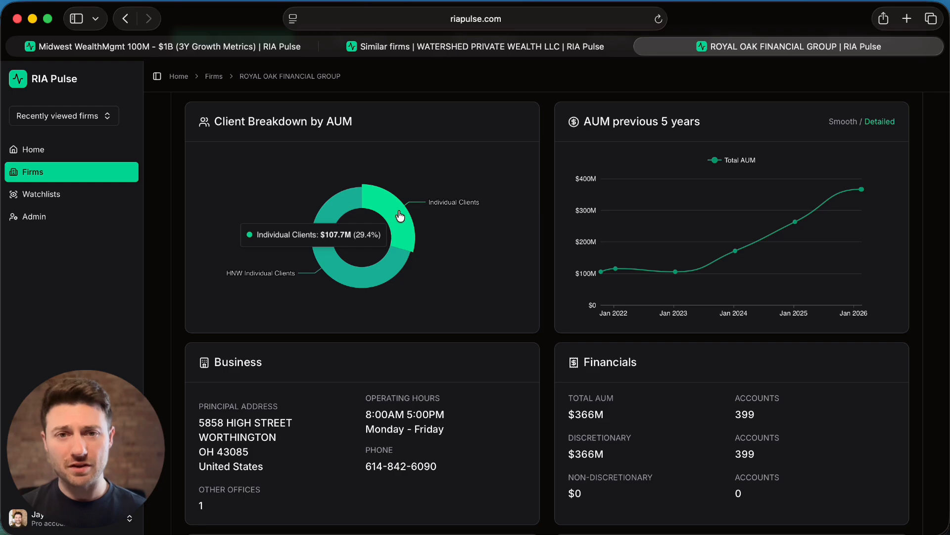
scroll(399, 217, "up", 3)
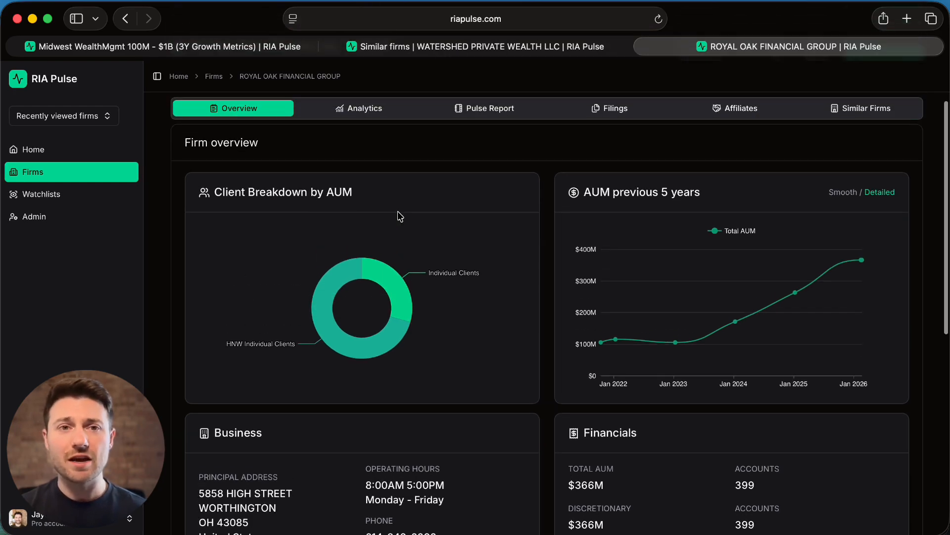
- Review Royal Oak Financial Group's analytics, covering AUM growth versus the S&P 500, historical client distribution and CAGR metrics
left_click(362, 113)
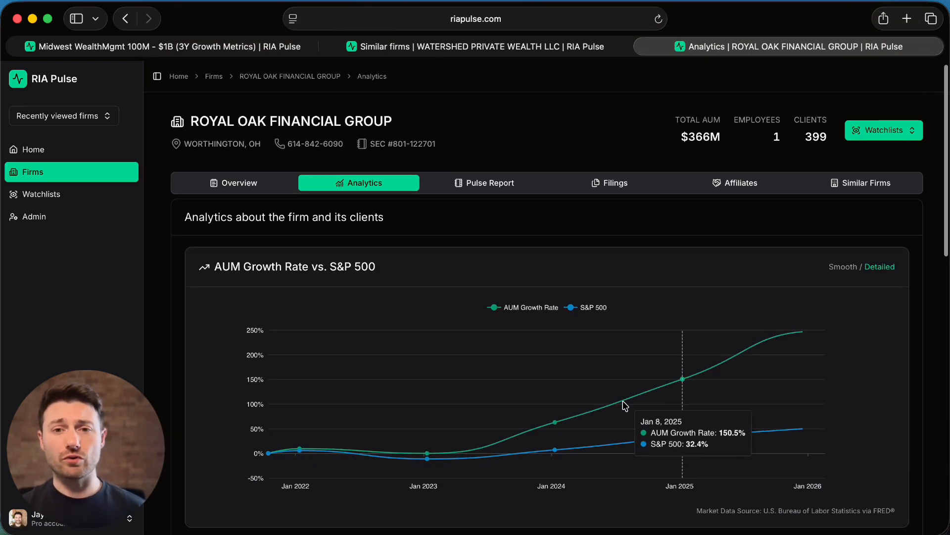
scroll(624, 405, "down", 3)
scroll(625, 405, "down", 5)
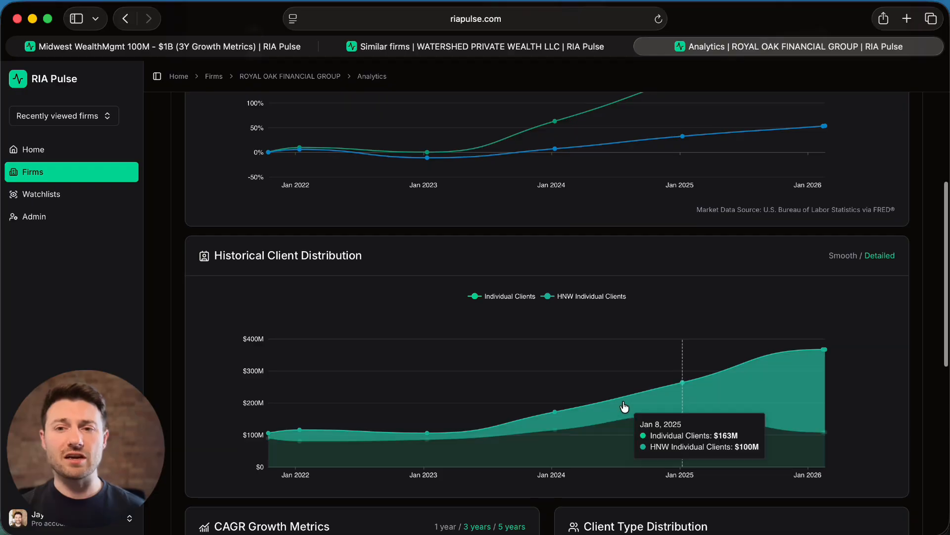
scroll(619, 319, "down", 5)
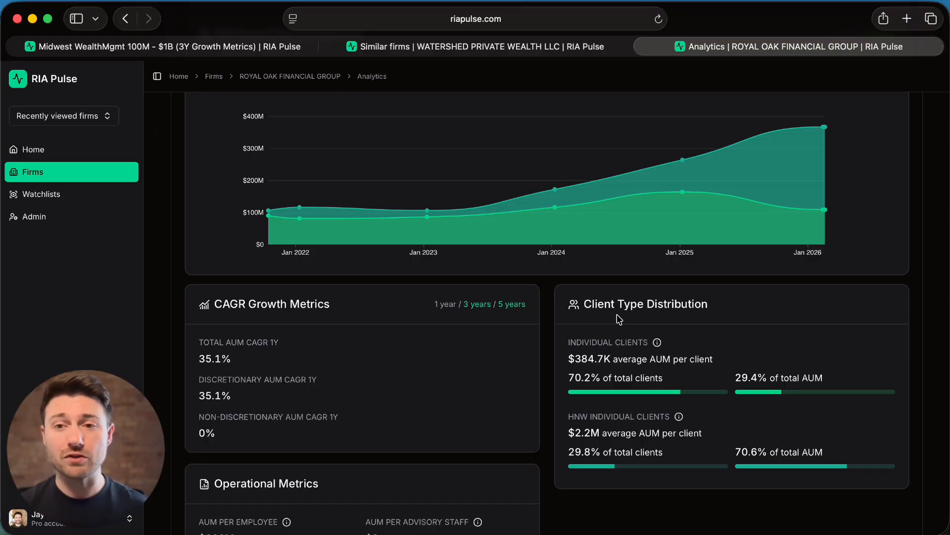
scroll(617, 314, "up", 10)
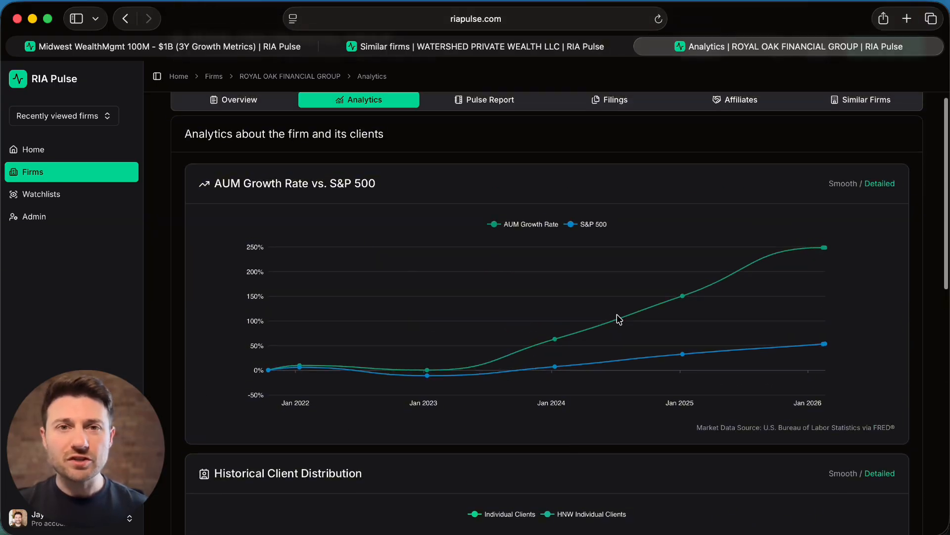
- Filter the Midwest WealthMgmt firm list to a % HNW Individual Clients AUM of at least 50 and look through the matching firms
left_click(257, 47)
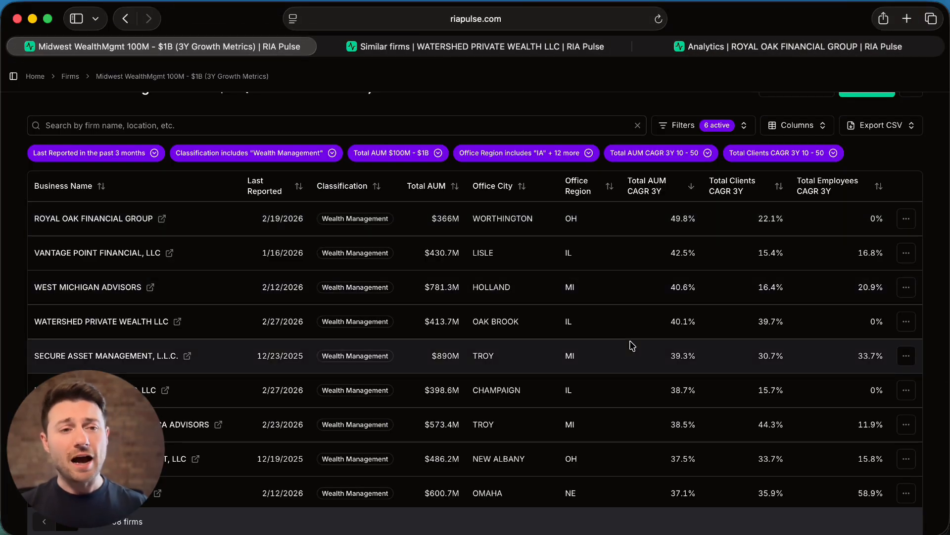
left_click(744, 124)
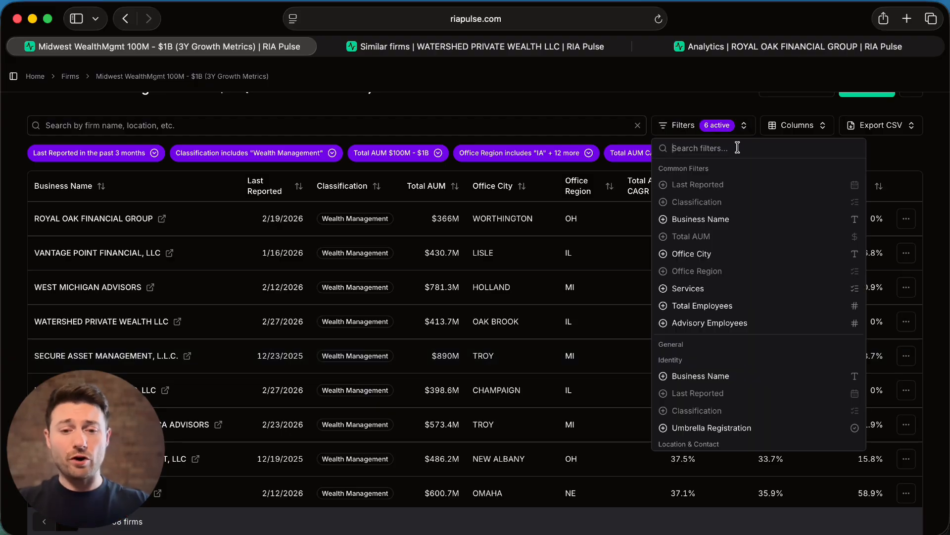
type("hnw")
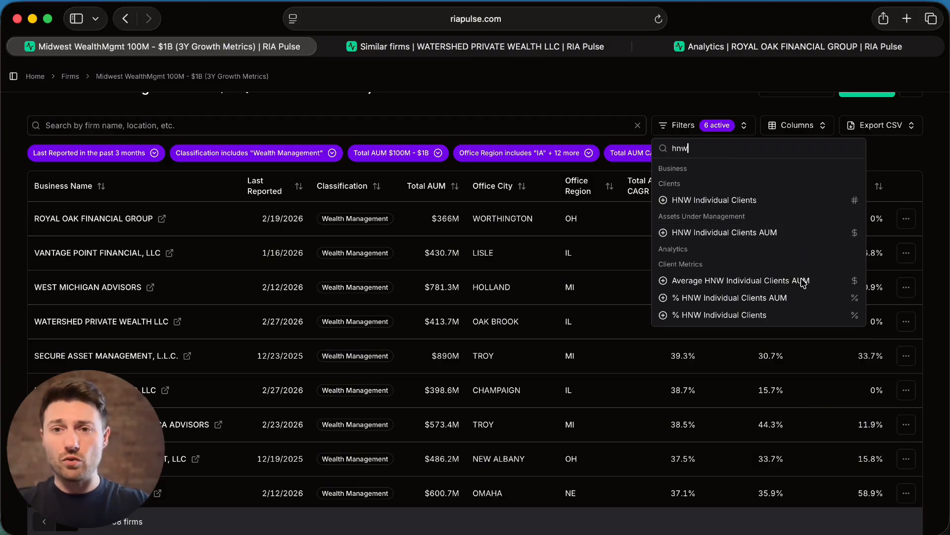
left_click(816, 299)
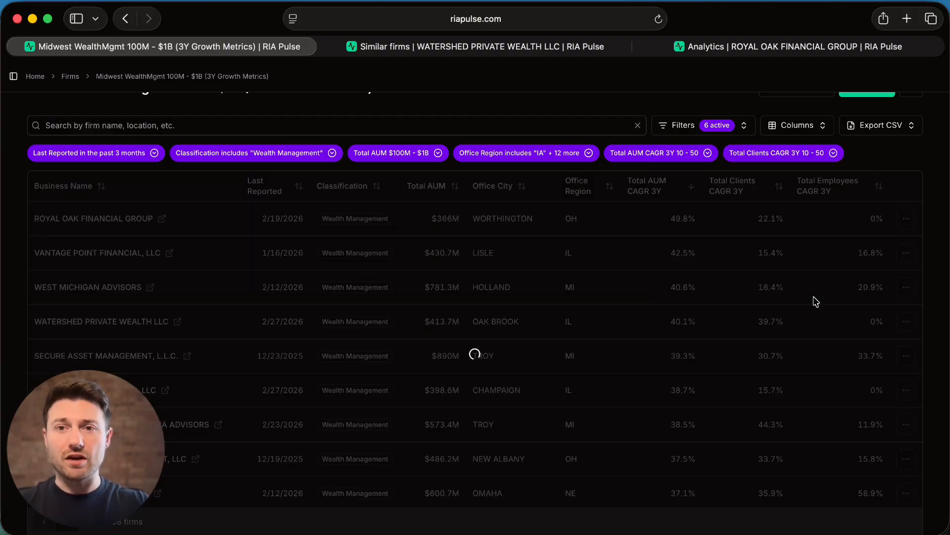
left_click(663, 229)
key("BackSpace")
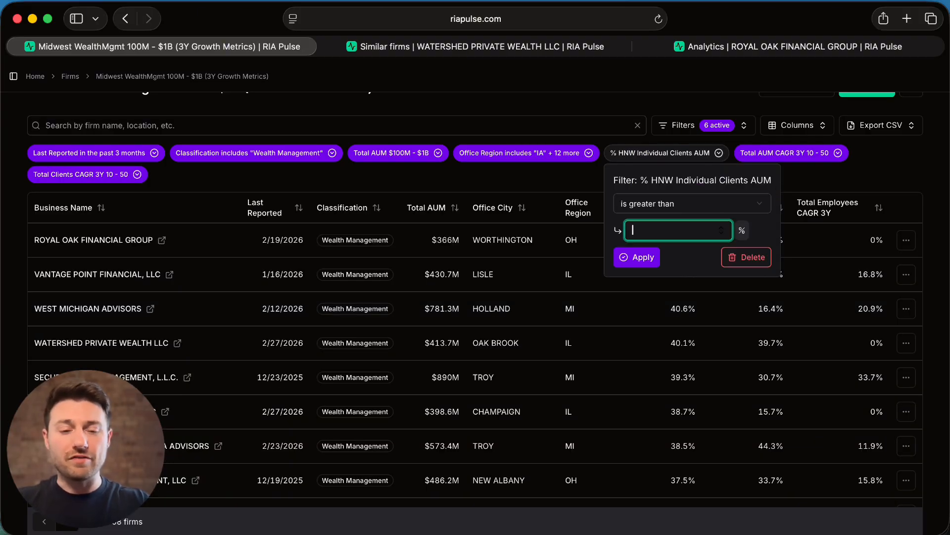
left_click(640, 258)
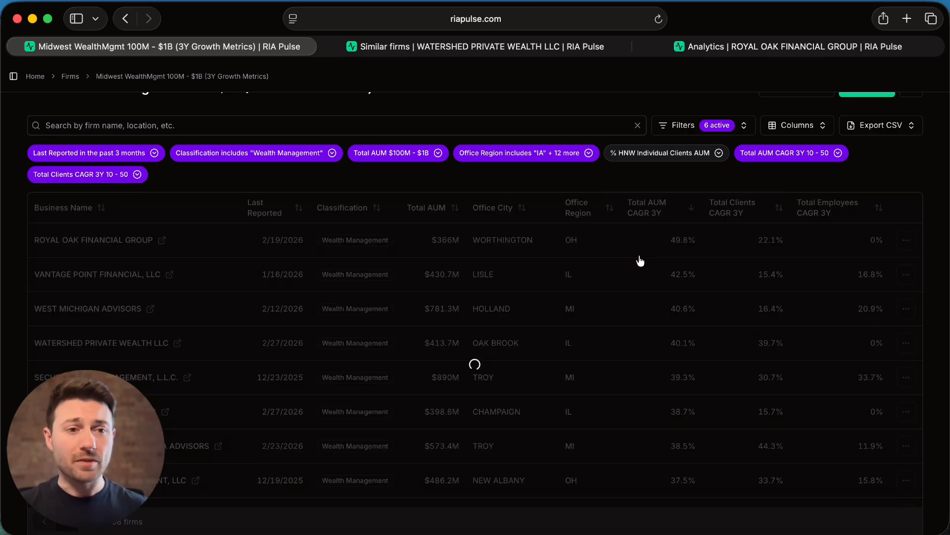
scroll(643, 294, "down", 2)
scroll(643, 294, "down", 3)
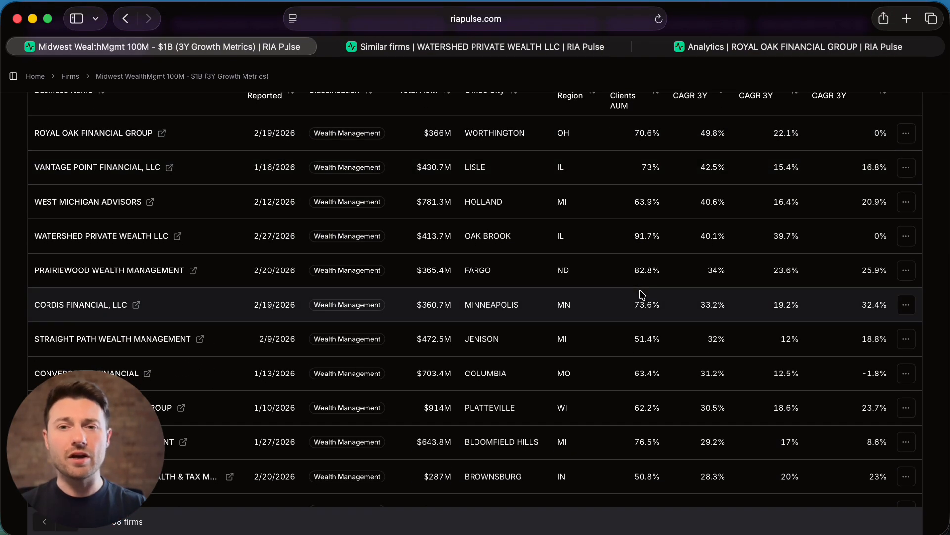
- Export the filtered firms in bulk as a CSV with database-name column headers, allowing downloads from riapulse.com
scroll(643, 294, "up", 5)
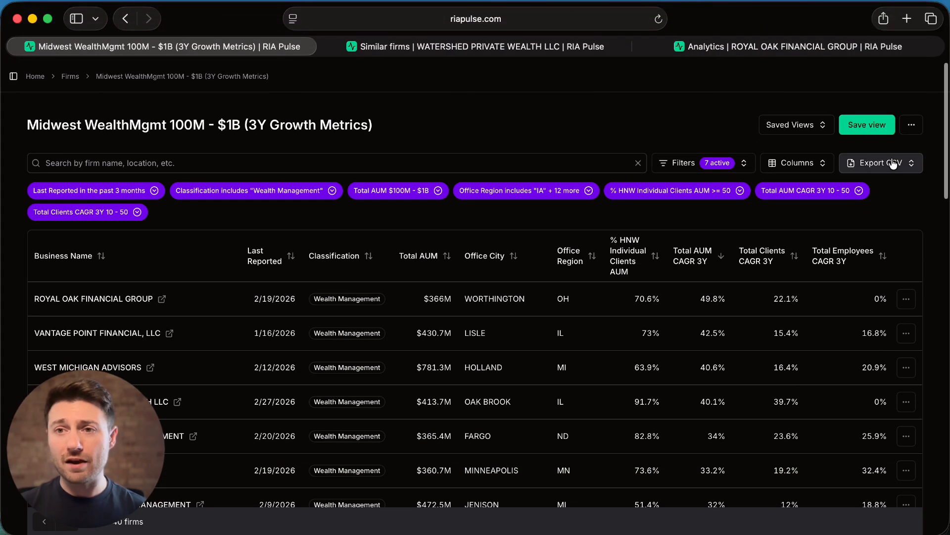
left_click(893, 164)
left_click(839, 280)
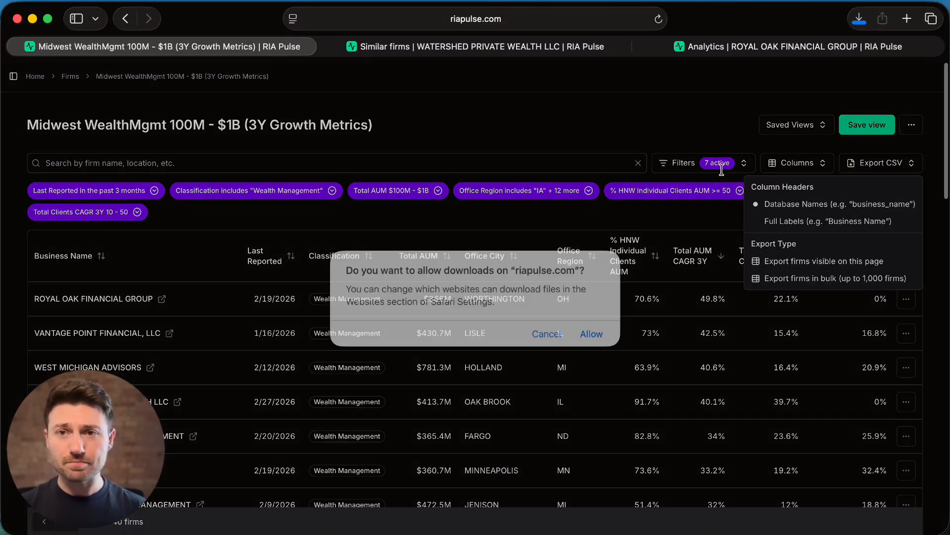
left_click(598, 333)
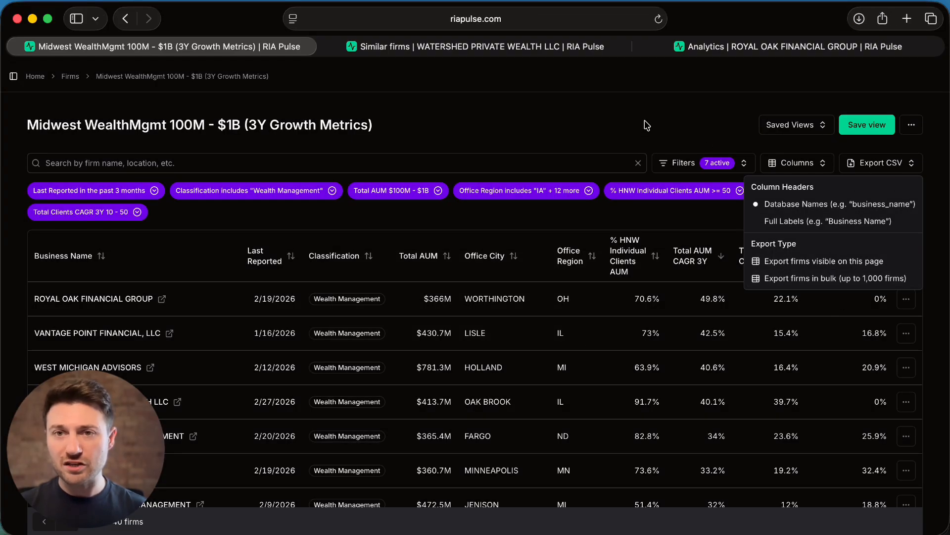
- Open the downloaded ria-pulse-export-2.csv as a spreadsheet, review its exported columns, and close it
left_click(859, 19)
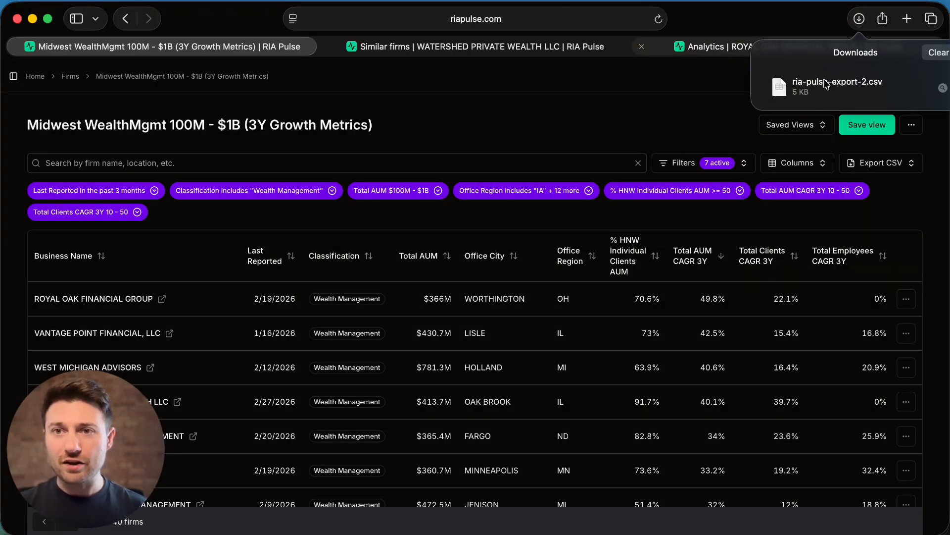
left_click(824, 88)
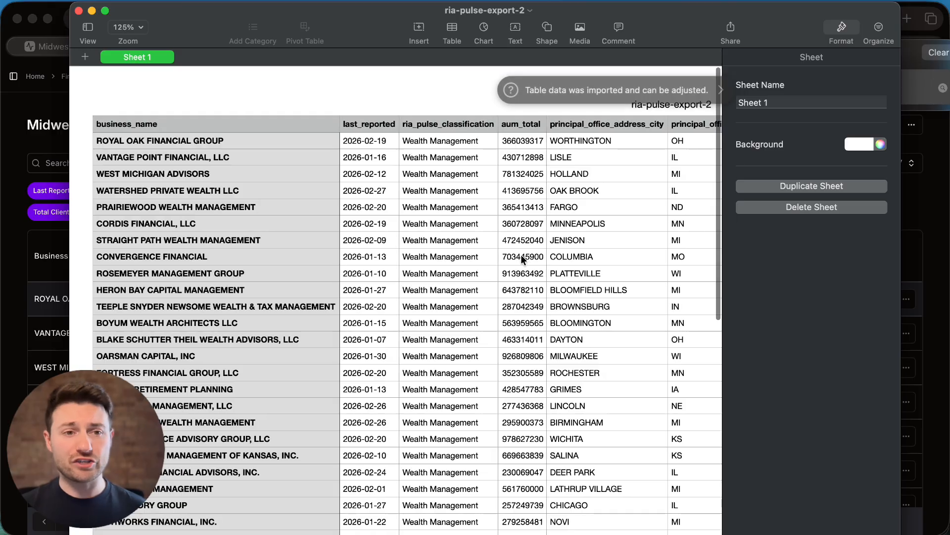
scroll(521, 254, "right", 10)
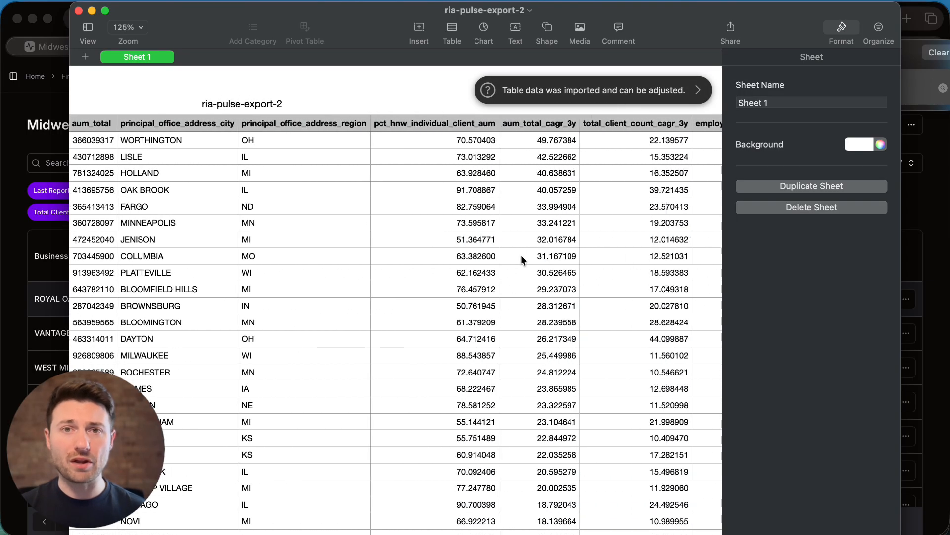
scroll(522, 259, "right", 5)
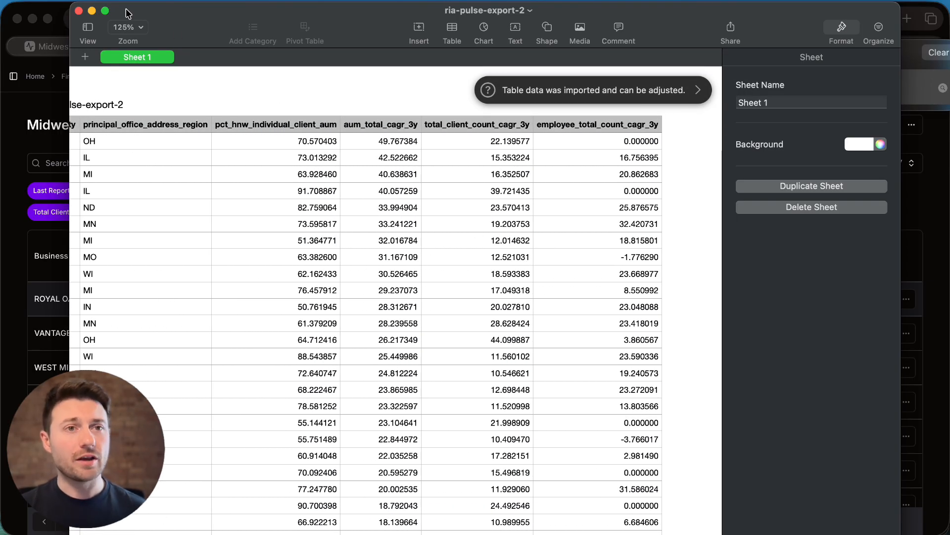
left_click(79, 11)
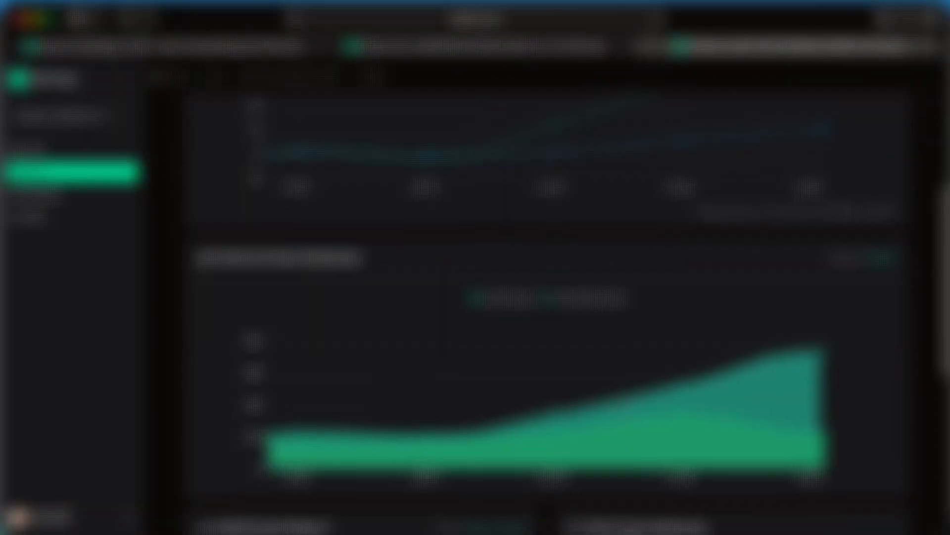
scroll(619, 318, "down", 5)
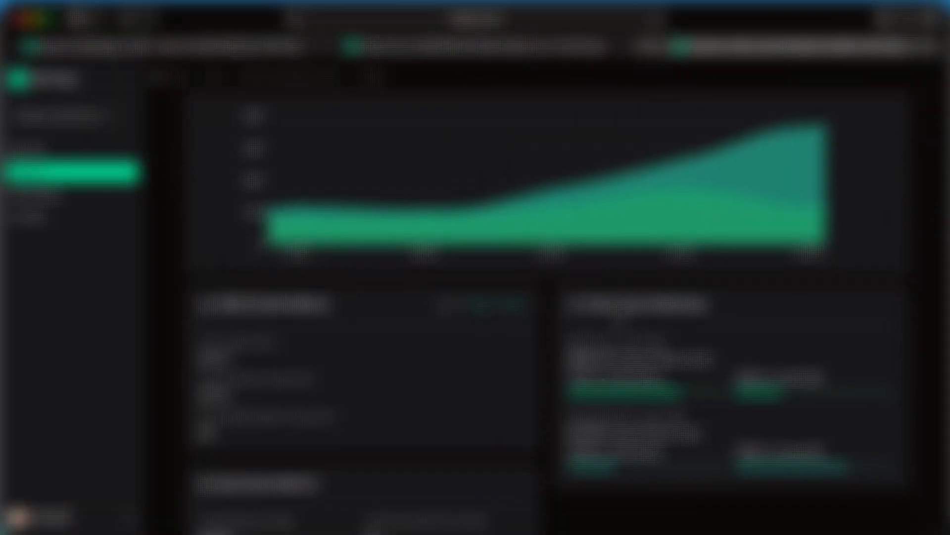
scroll(569, 297, "up", 8)
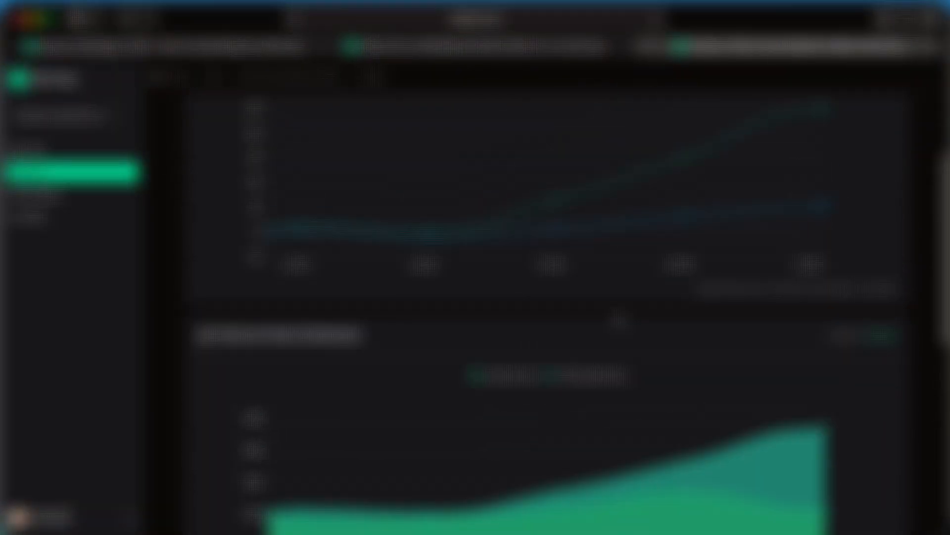